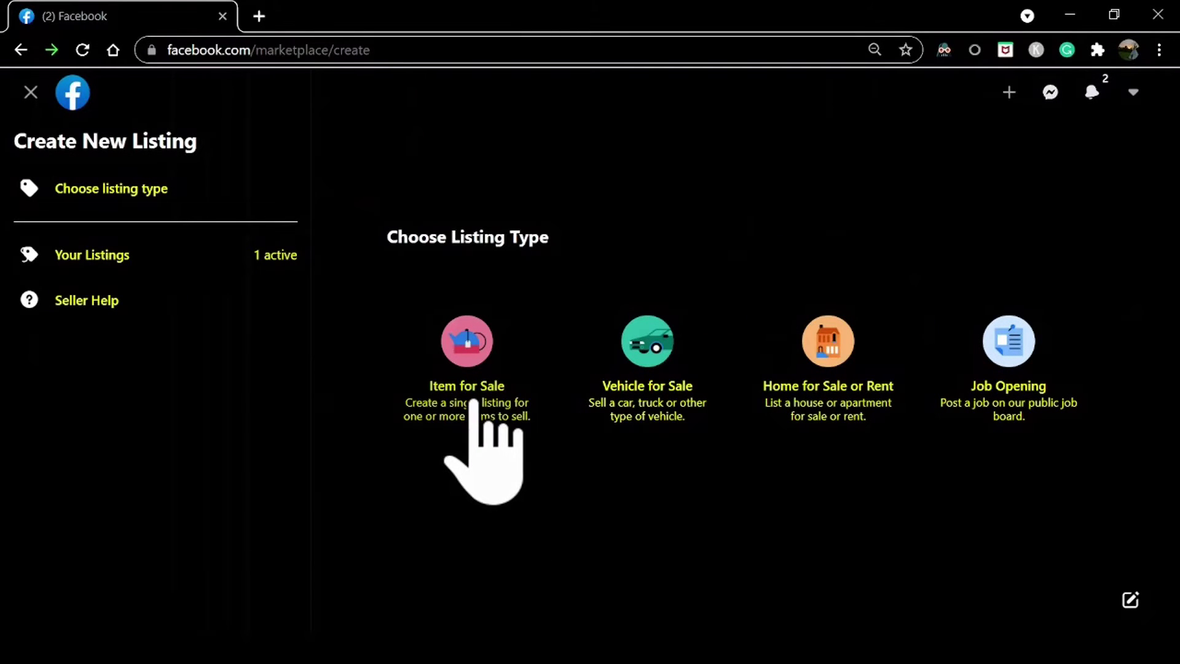
- Start a new Item for Sale listing and examine the photo upload area of its form
click(473, 401)
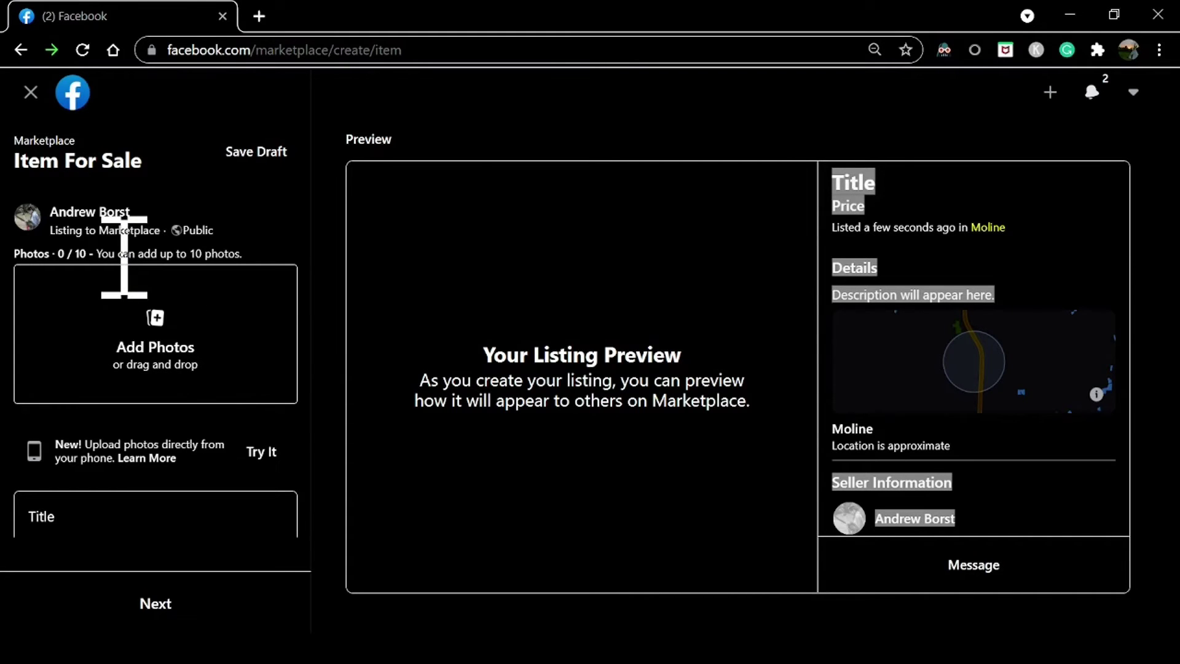
scroll(124, 257, up, 5)
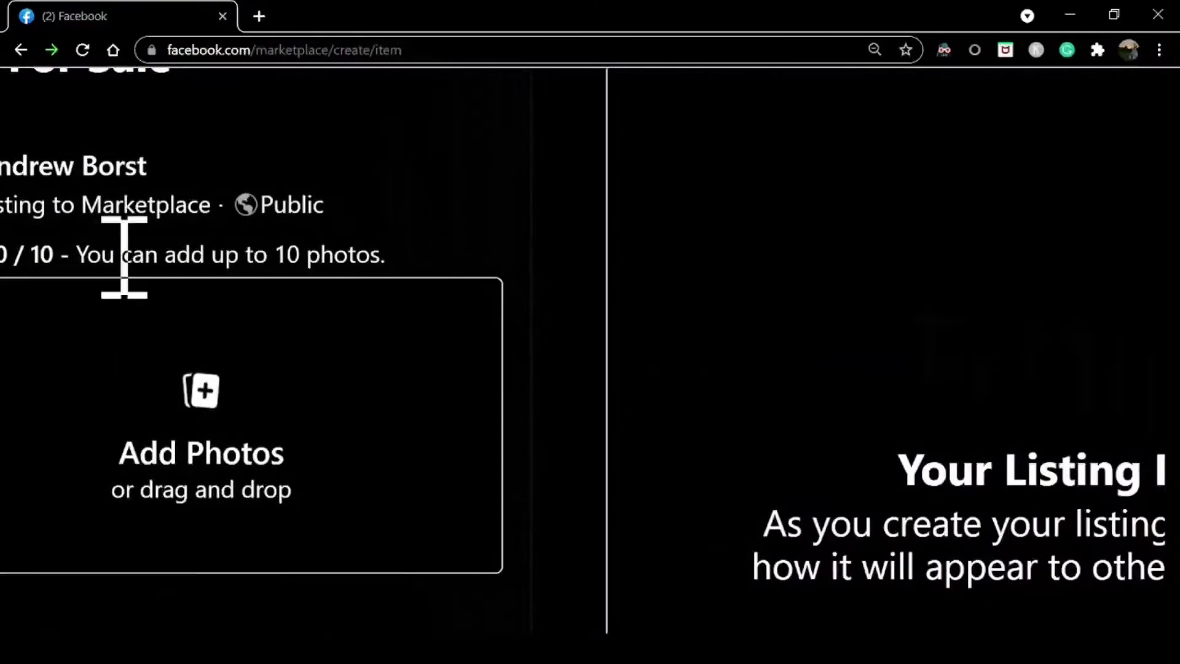
scroll(124, 258, left, 2)
scroll(124, 257, up, 4)
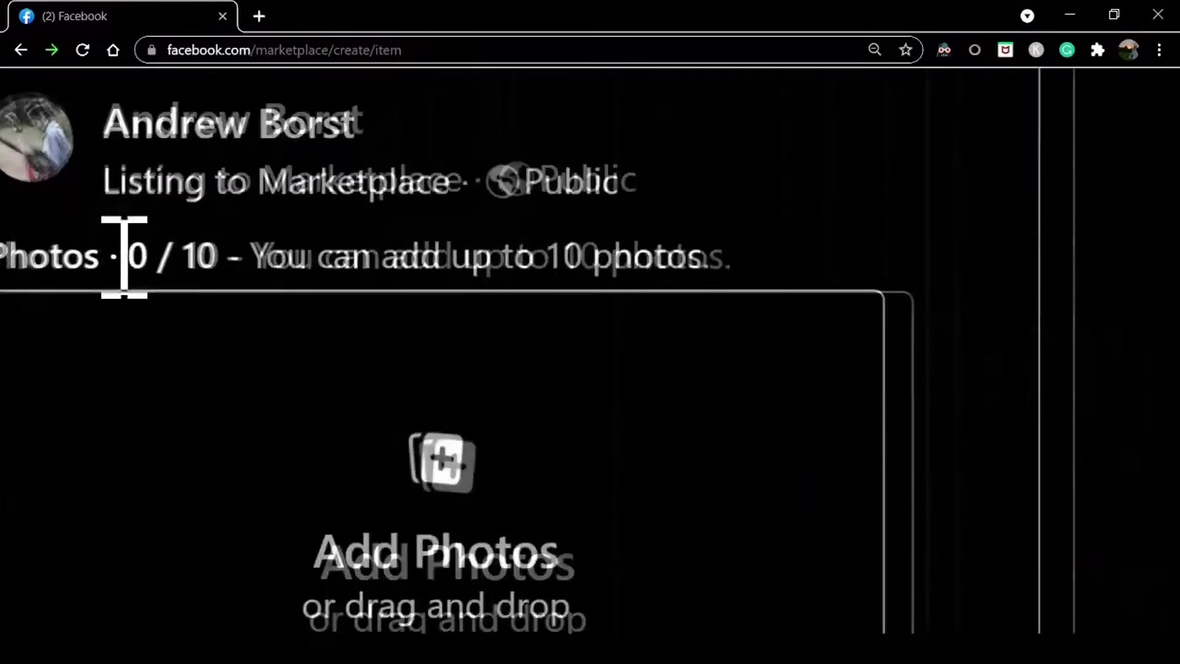
scroll(124, 258, down, 1)
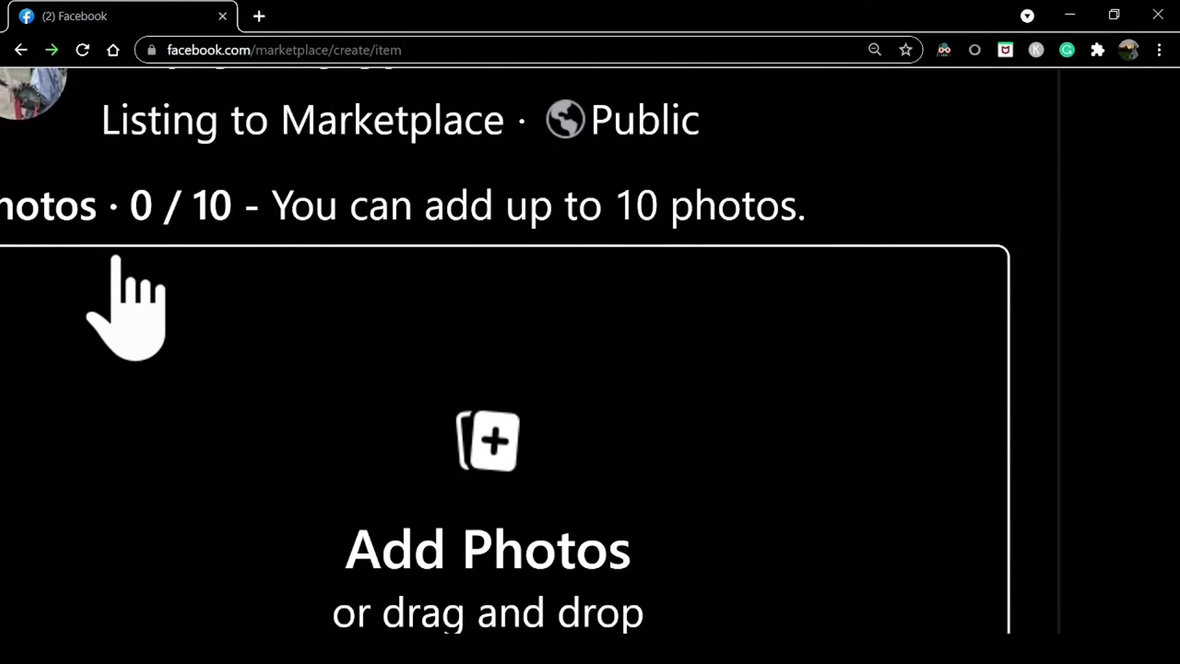
scroll(125, 257, down, 5)
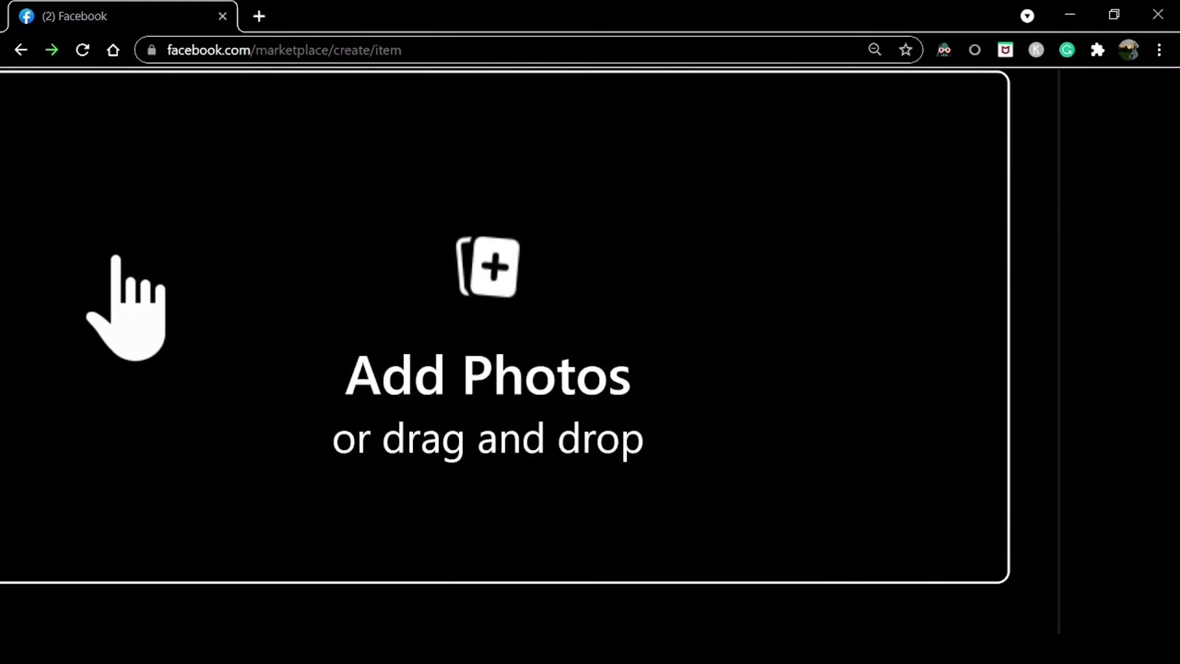
scroll(116, 258, down, 2)
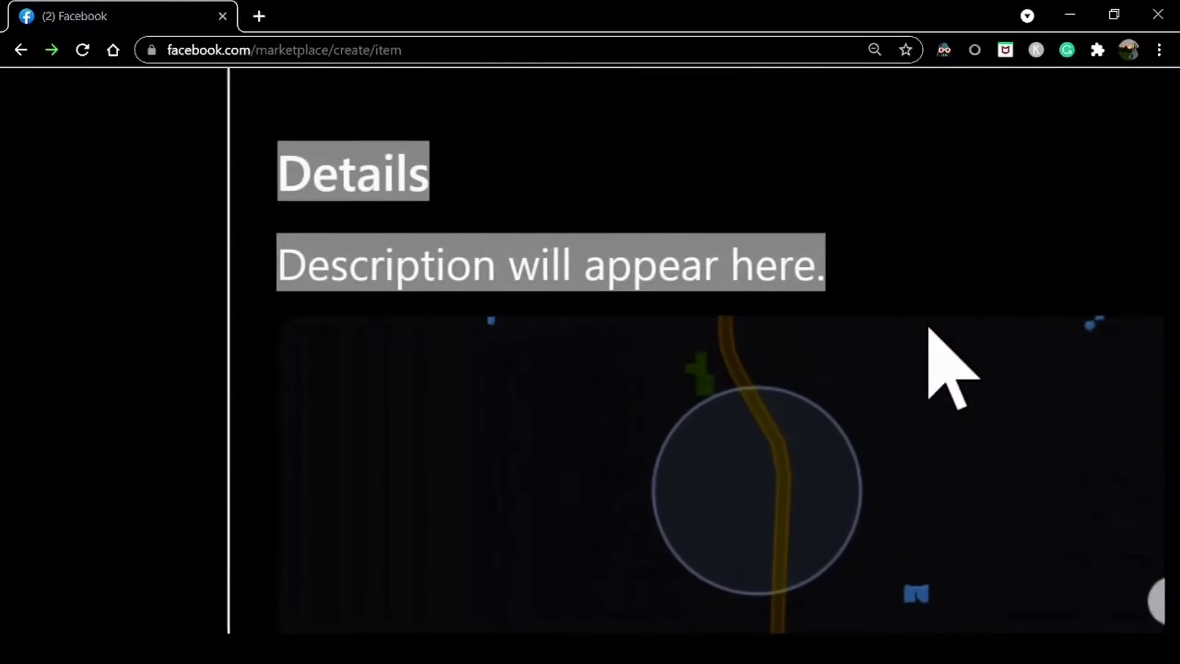
- Examine the details and location sections of the listing preview, and return to the full form
scroll(556, 329, down, 1)
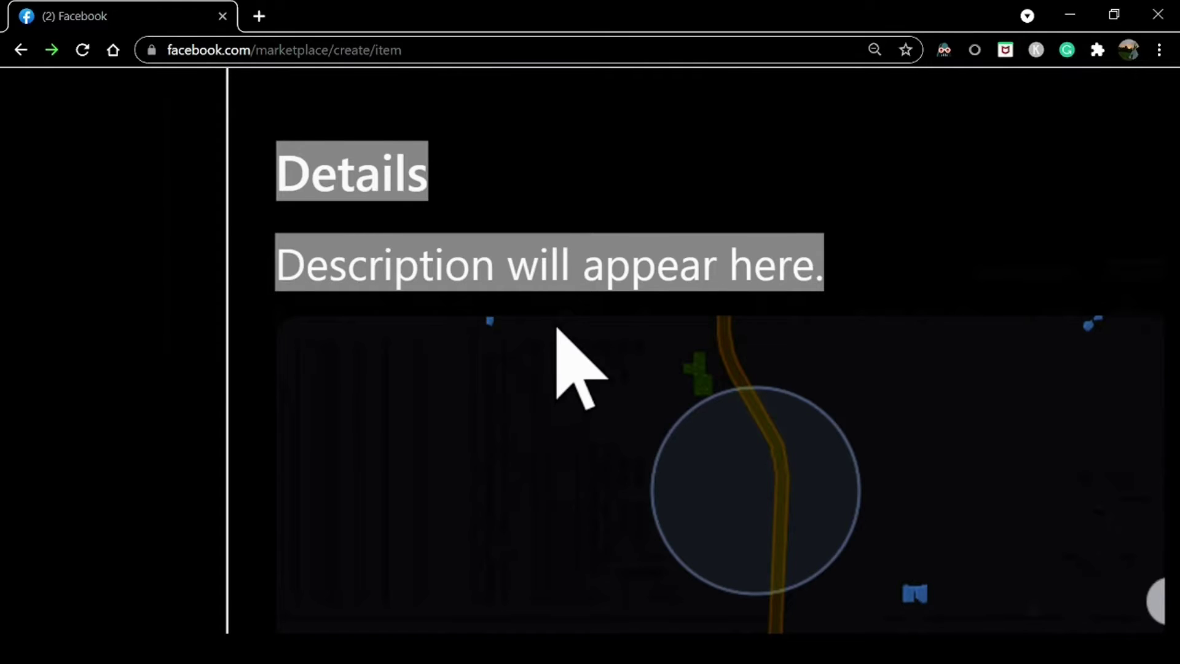
scroll(448, 356, down, 1)
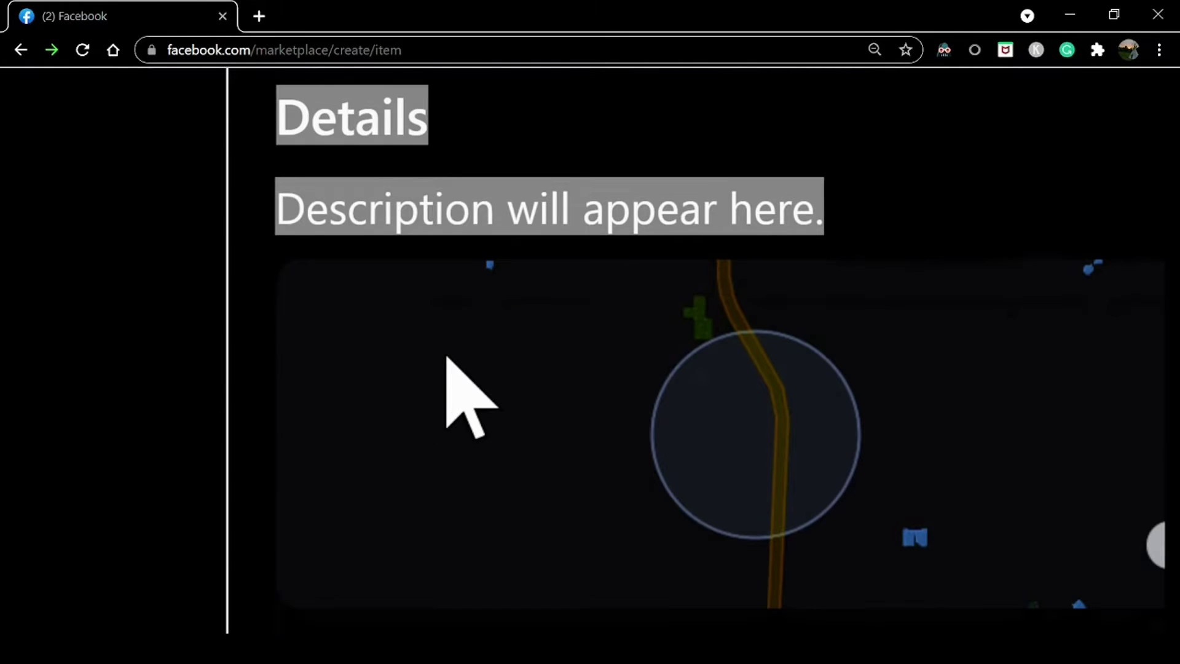
key(ctrl+minus)
key(ctrl+minus)
key(ctrl+minus)
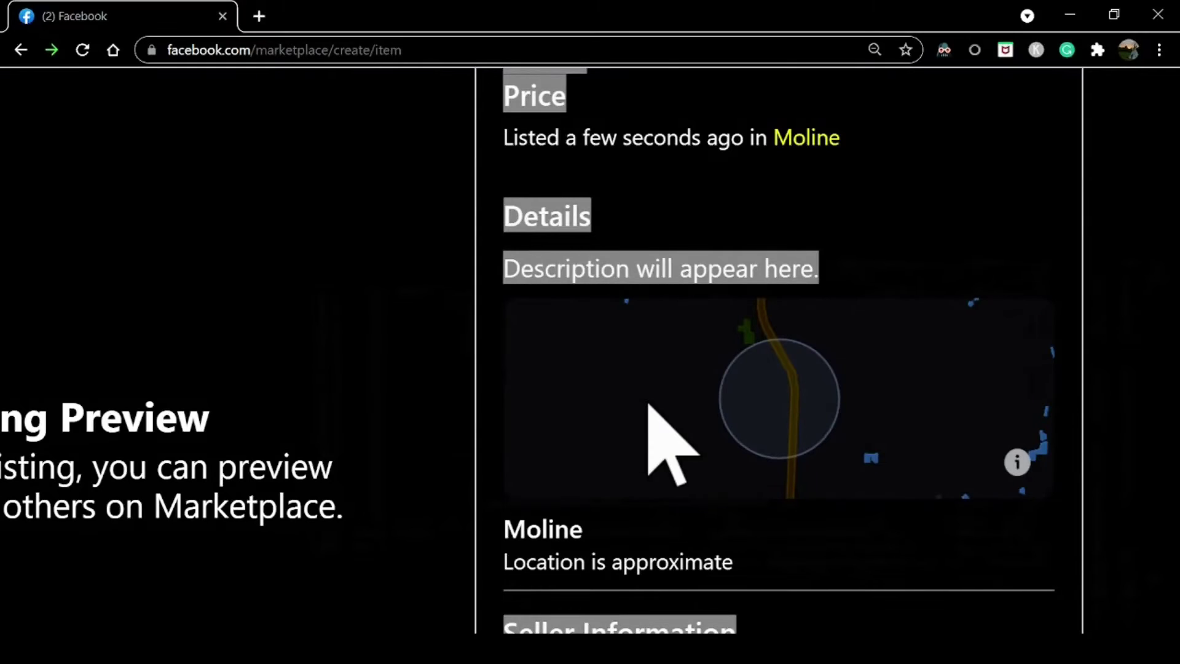
key(ctrl+minus)
key(ctrl+minus)
key(ctrl+minus)
key(ctrl+minus)
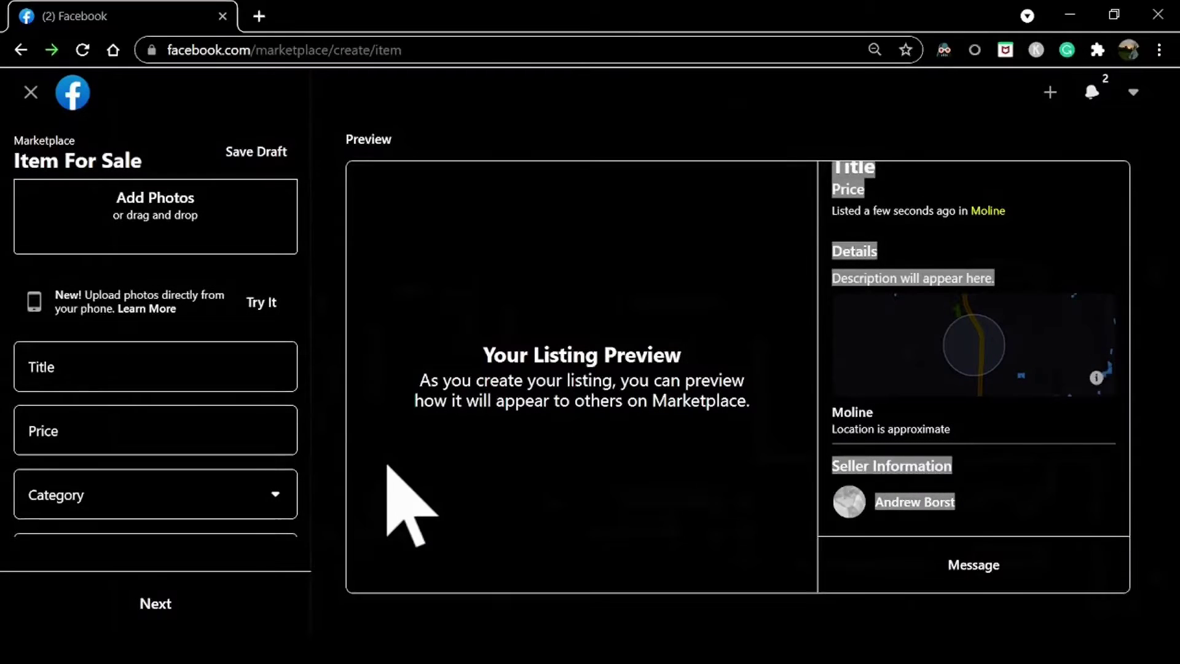
- Upload the Facebook Marketplace image as the listing's photo
key(ctrl+plus)
key(ctrl+plus)
key(ctrl+plus)
key(ctrl+plus)
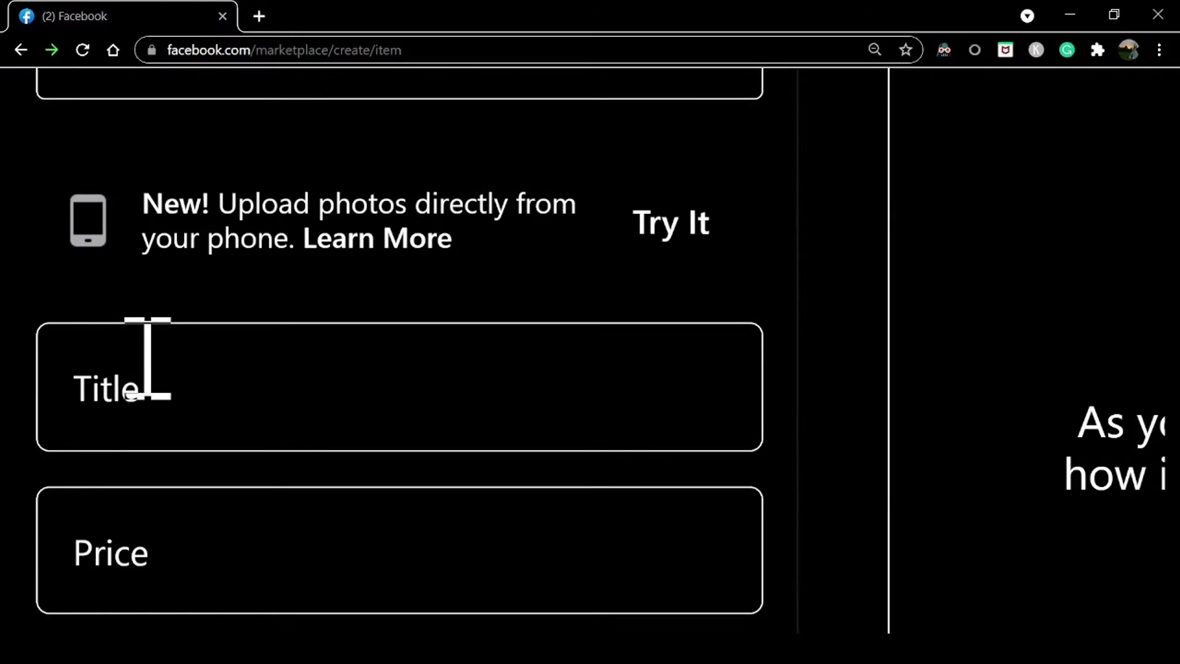
scroll(148, 356, up, 4)
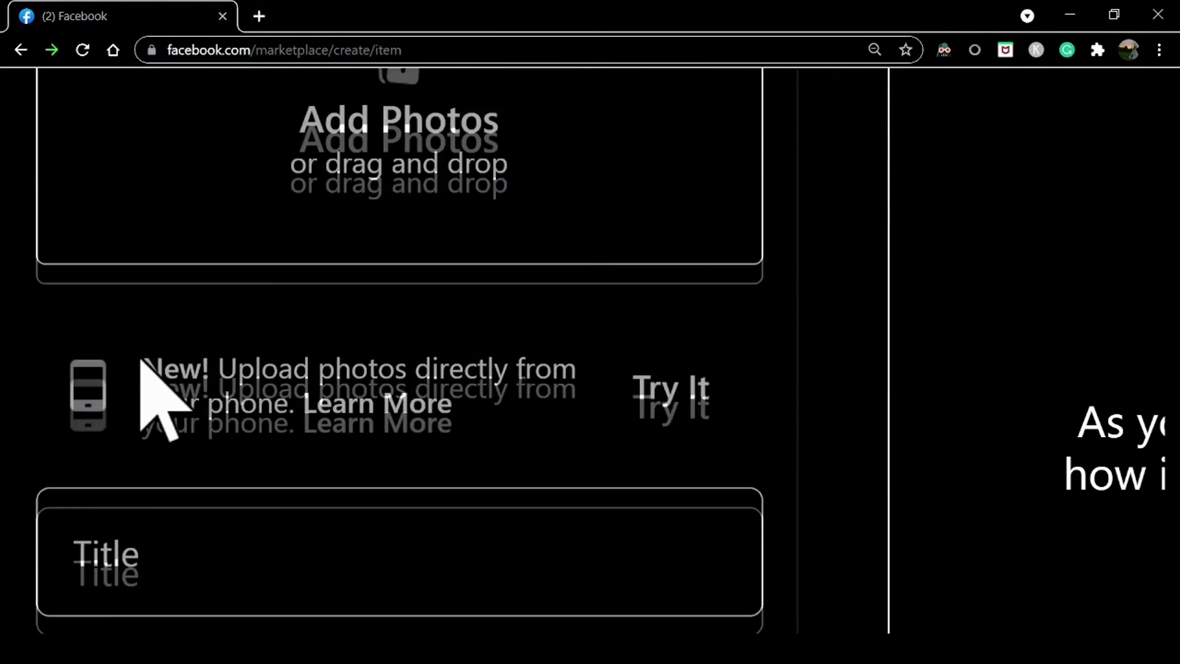
click(397, 151)
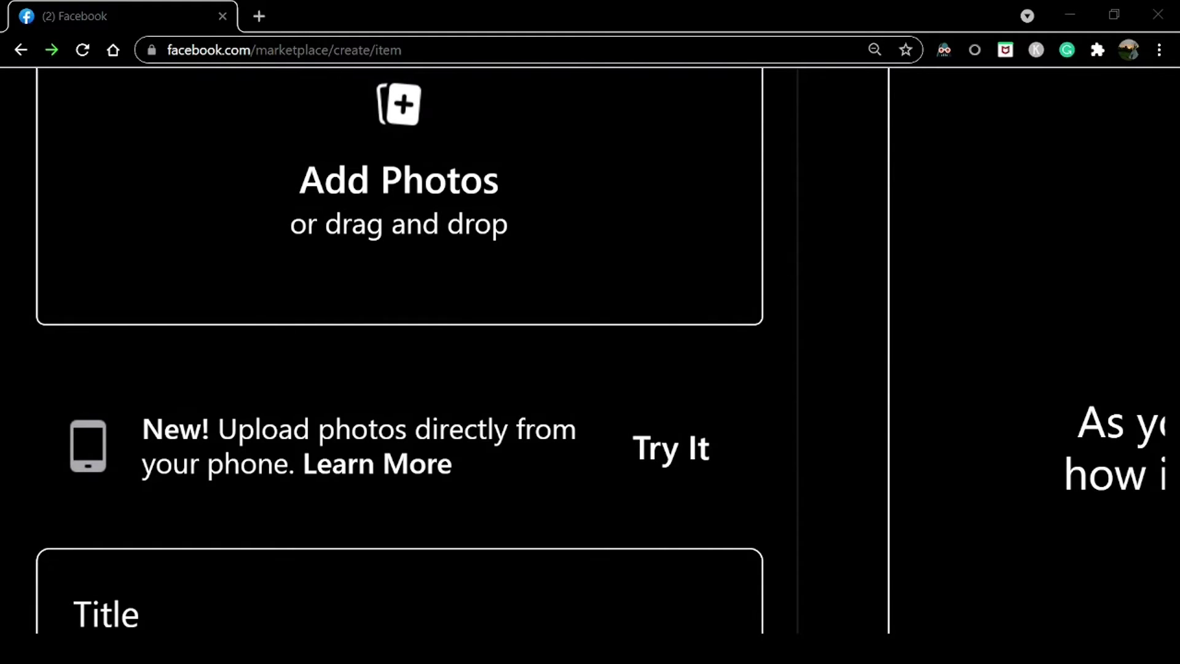
key(Return)
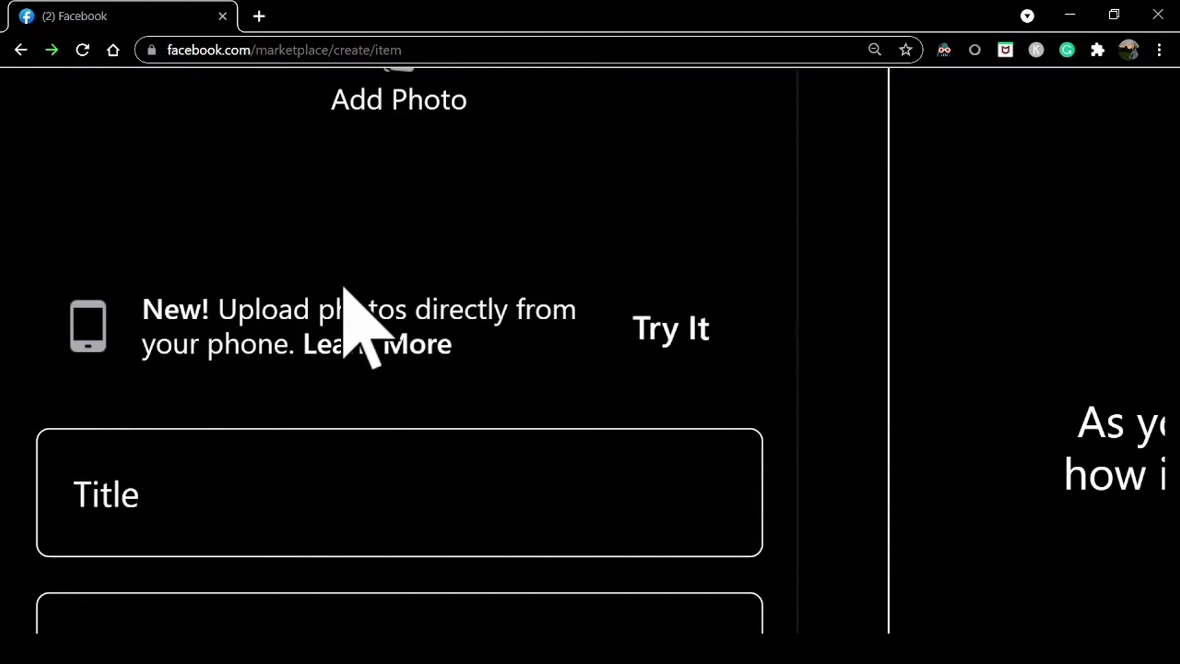
- Title the listing "DEMO OF FB MARKETPLACE LISTINGS" and set its price to $1
scroll(341, 286, down, 5)
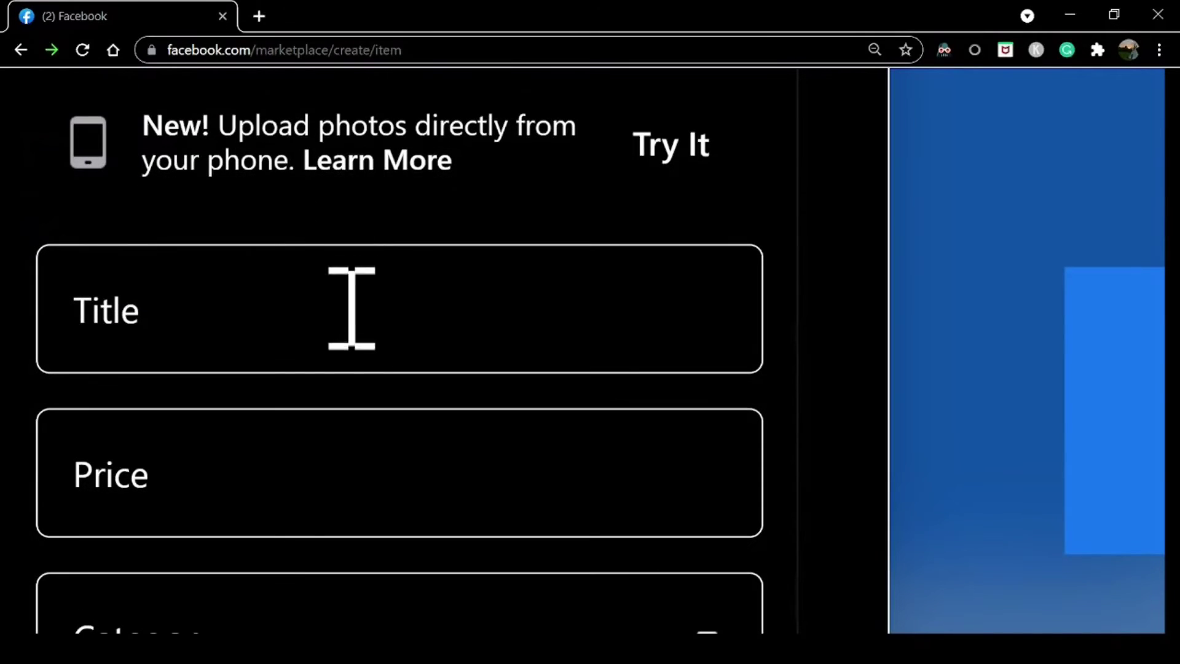
click(354, 309)
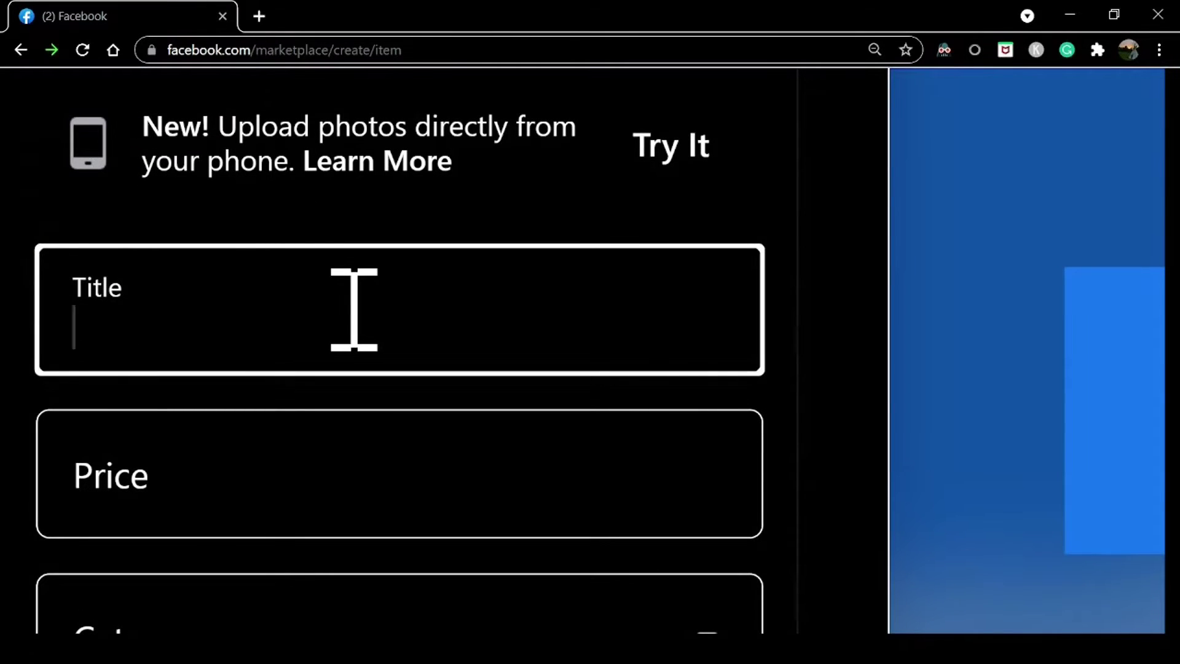
text(d)
key(BackSpace)
text(DEMO OF )
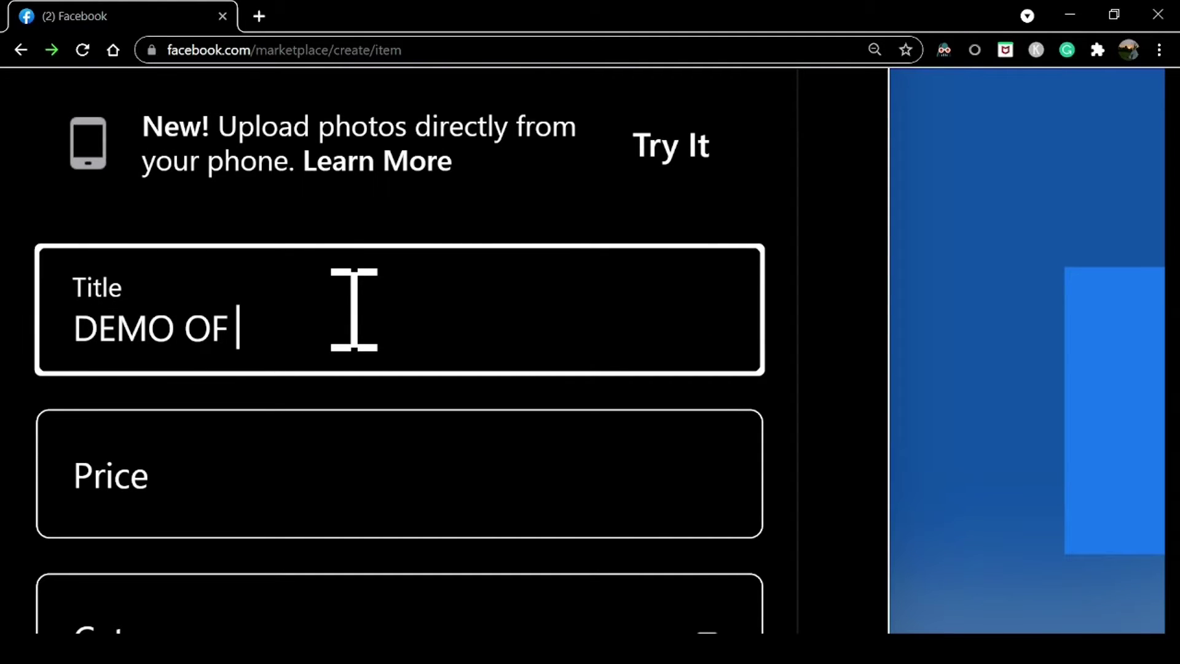
text(FB MAR)
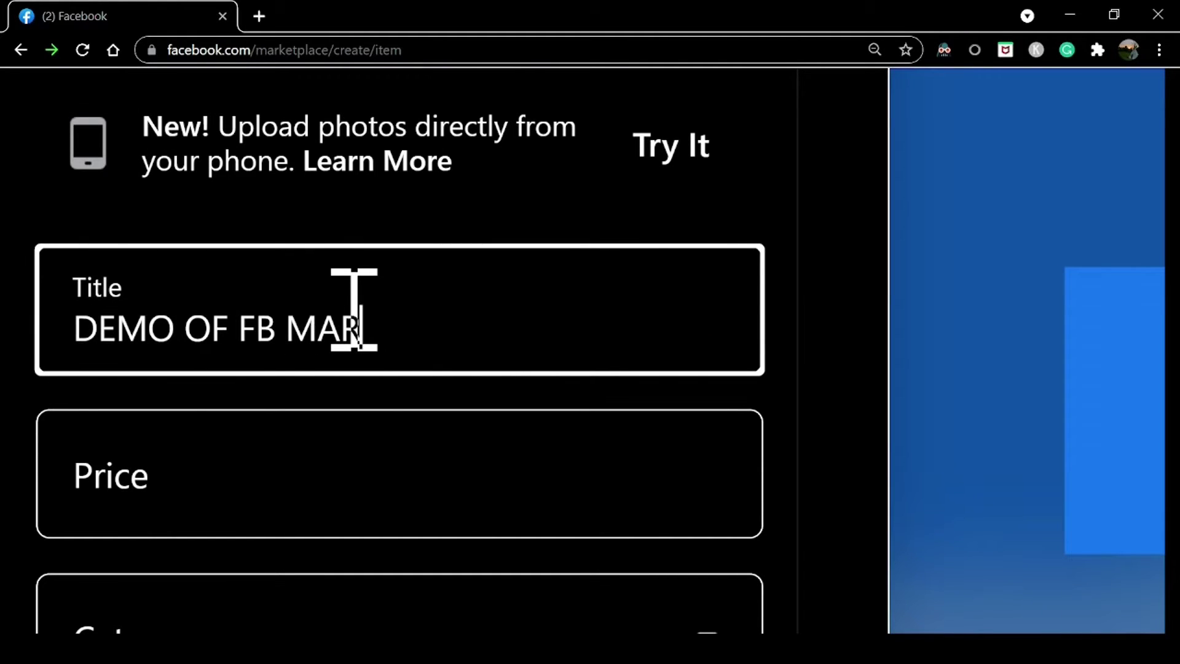
text(KETPLACE)
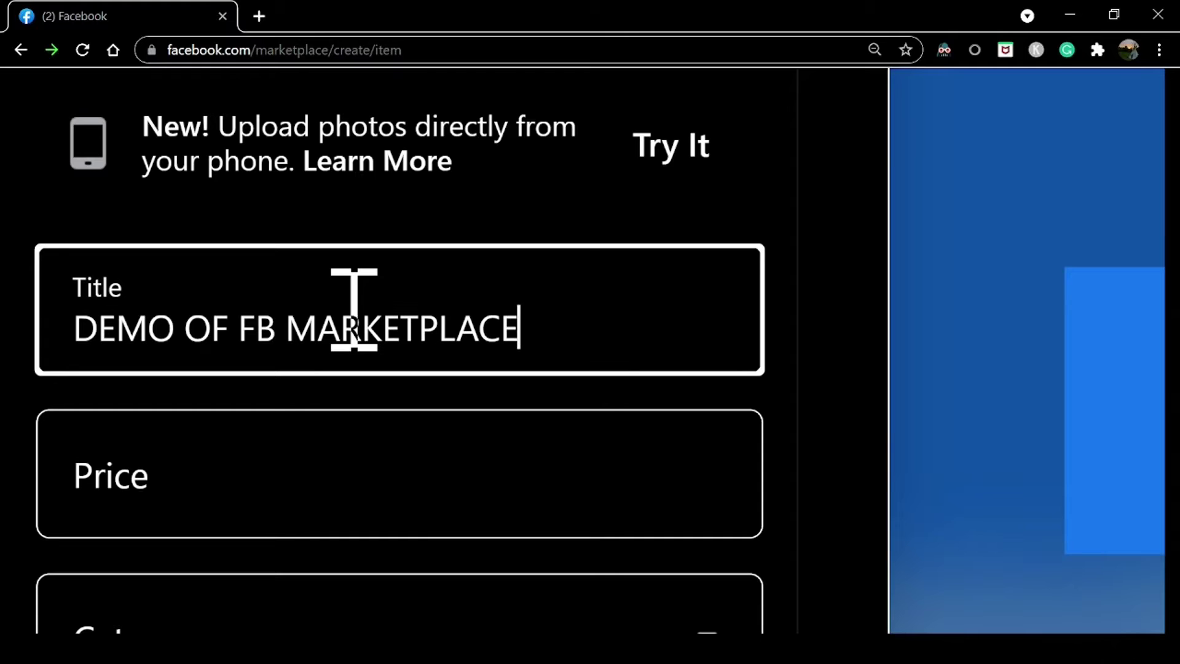
text( L)
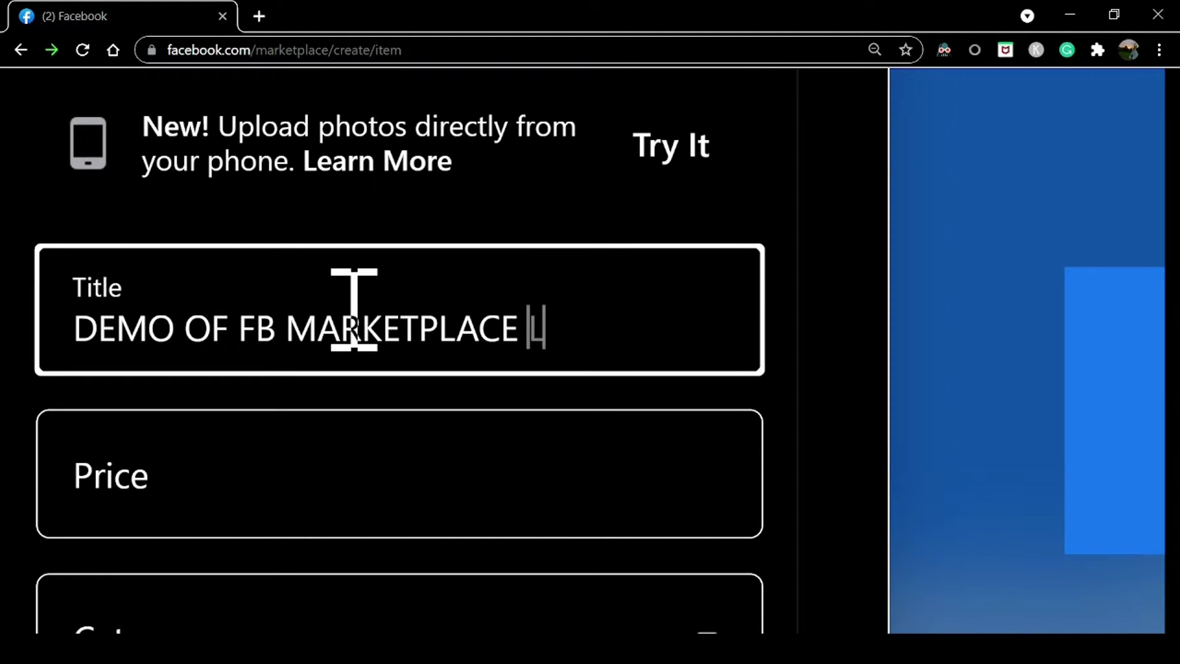
text(ISTINGS)
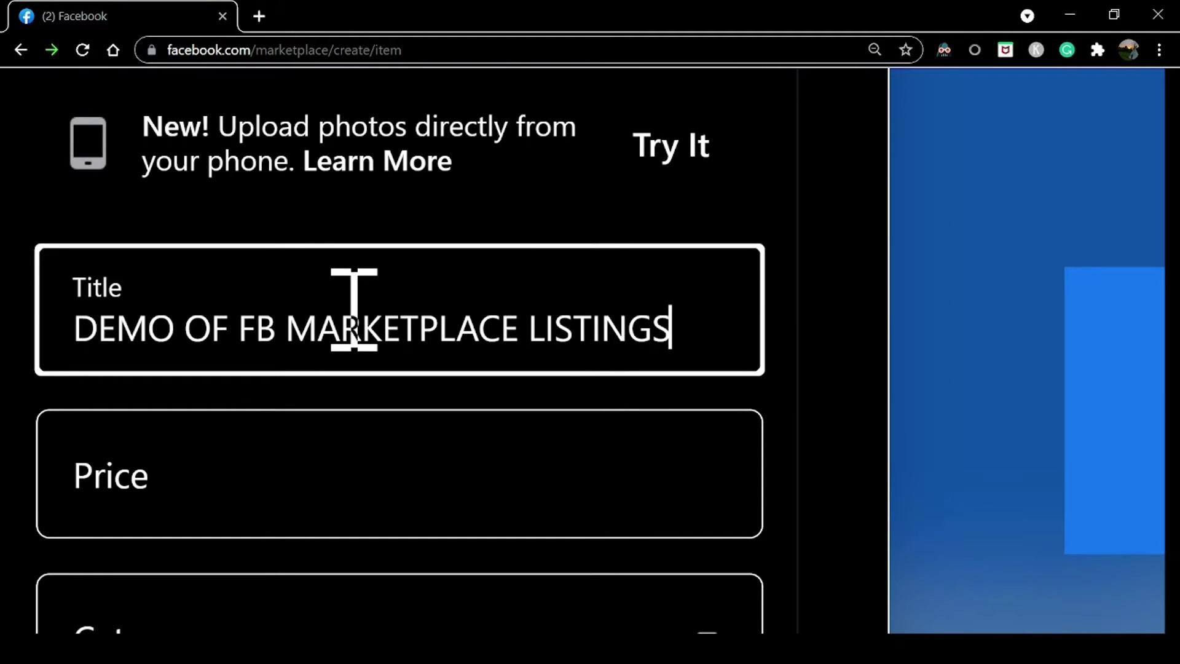
key(Tab)
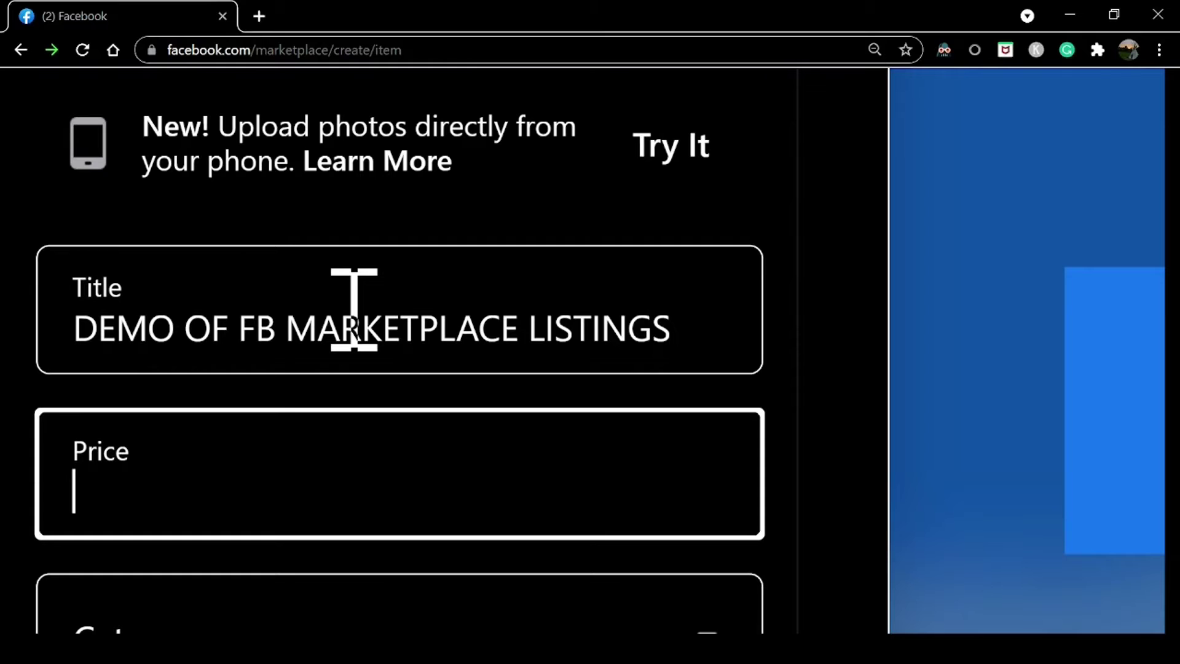
text(1)
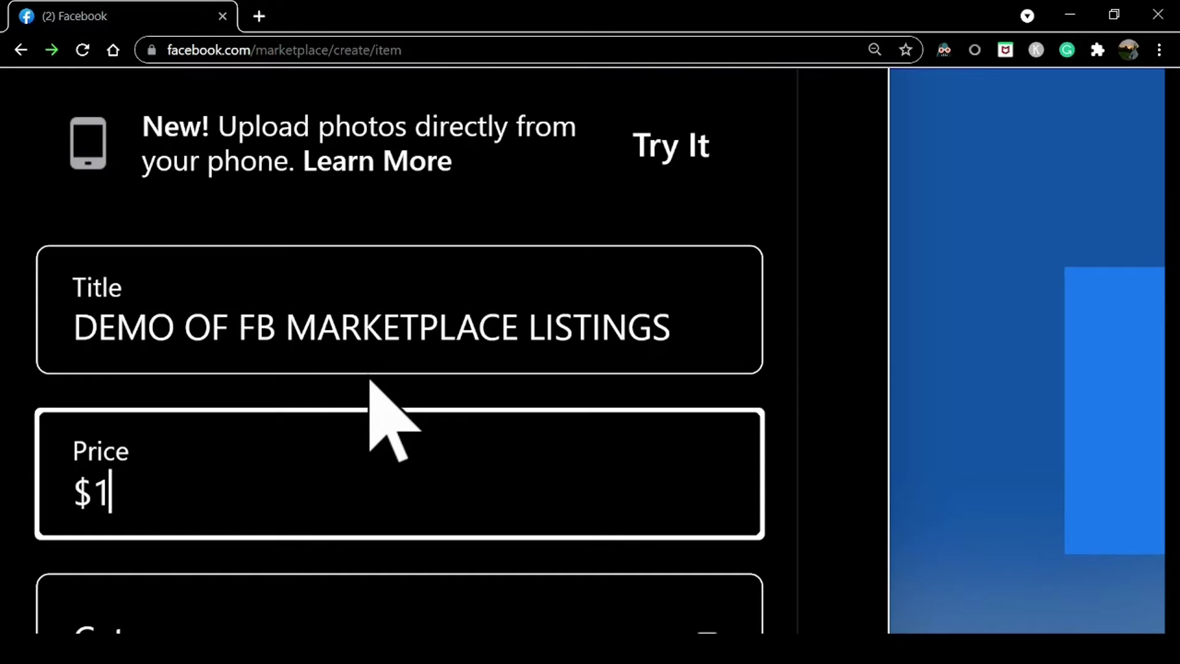
- Set the listing's category to Miscellaneous
scroll(369, 381, down, 5)
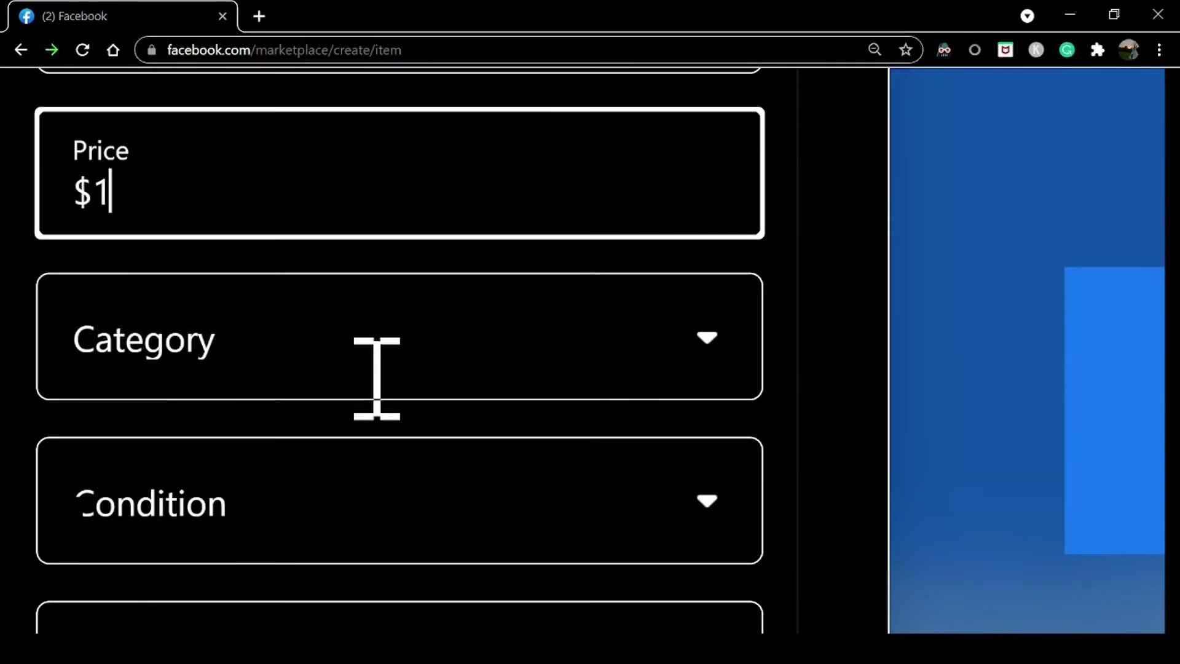
click(384, 343)
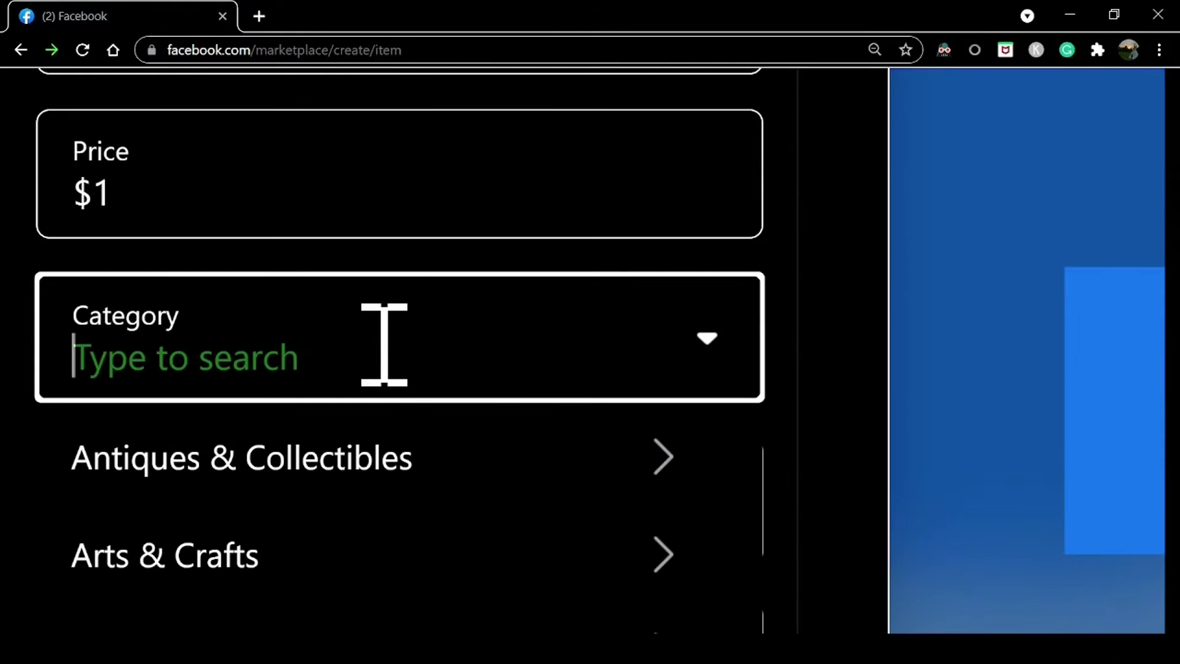
scroll(384, 344, down, 2)
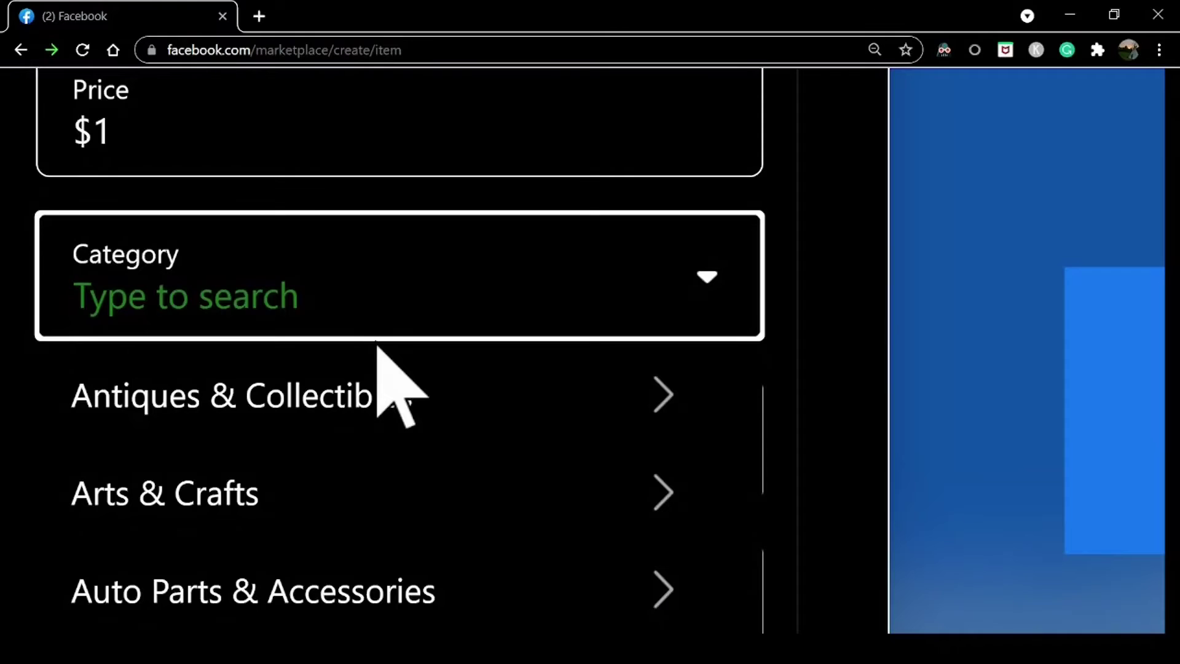
scroll(375, 344, down, 1)
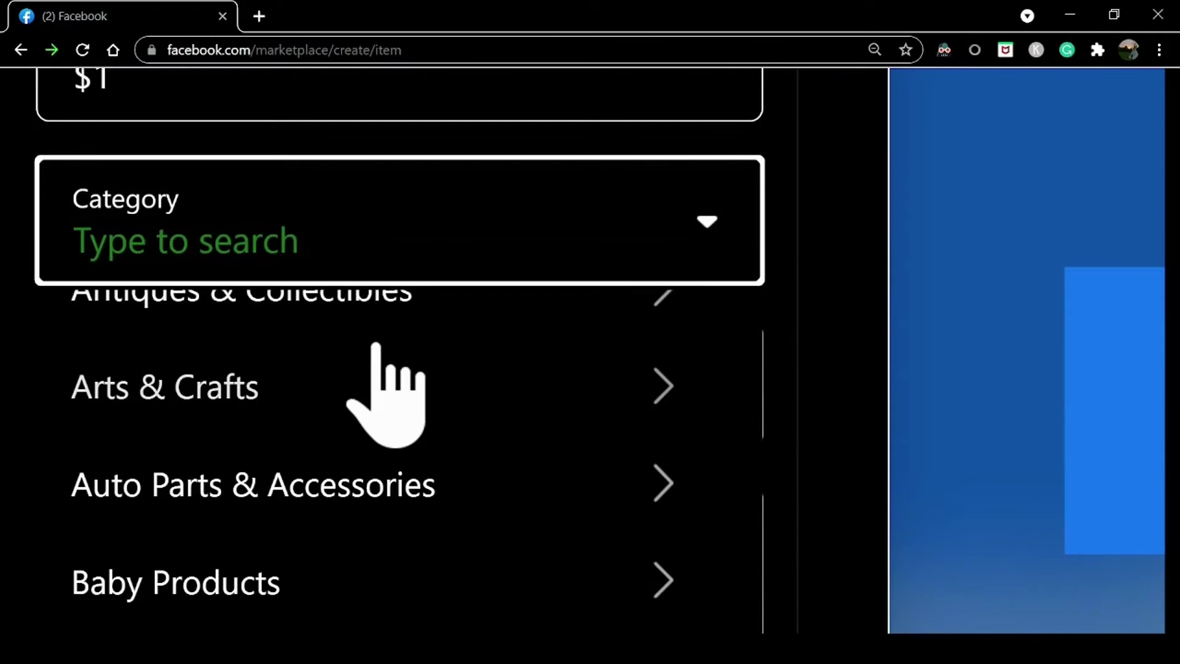
scroll(375, 344, down, 4)
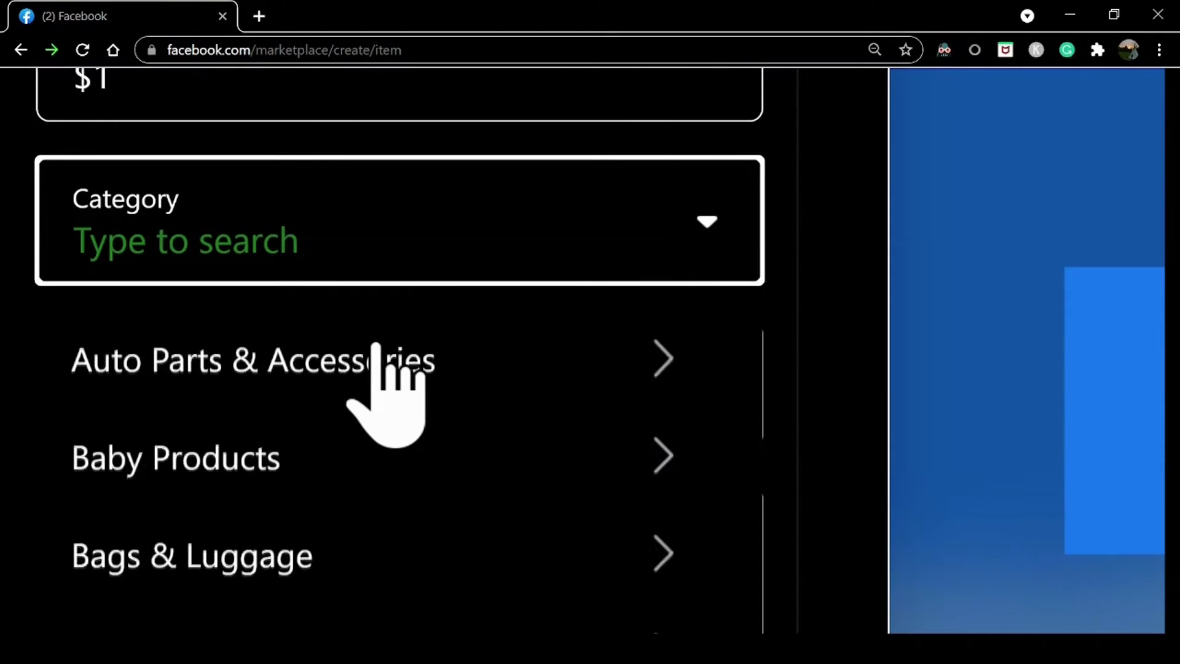
scroll(375, 344, down, 6)
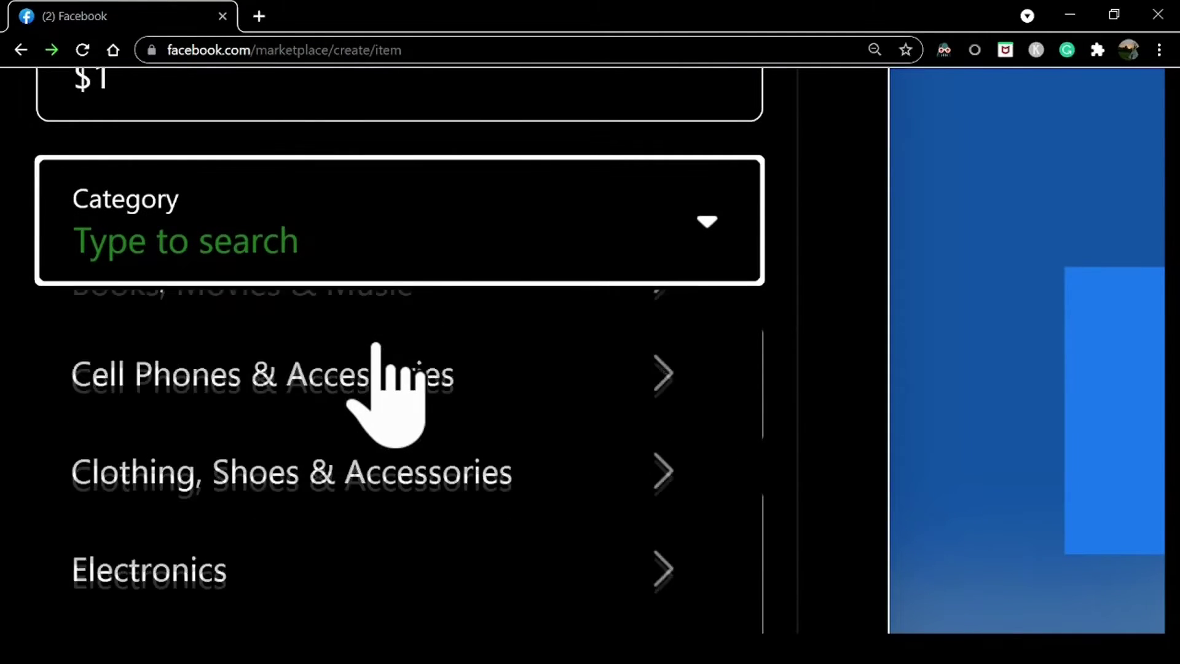
scroll(375, 348, down, 4)
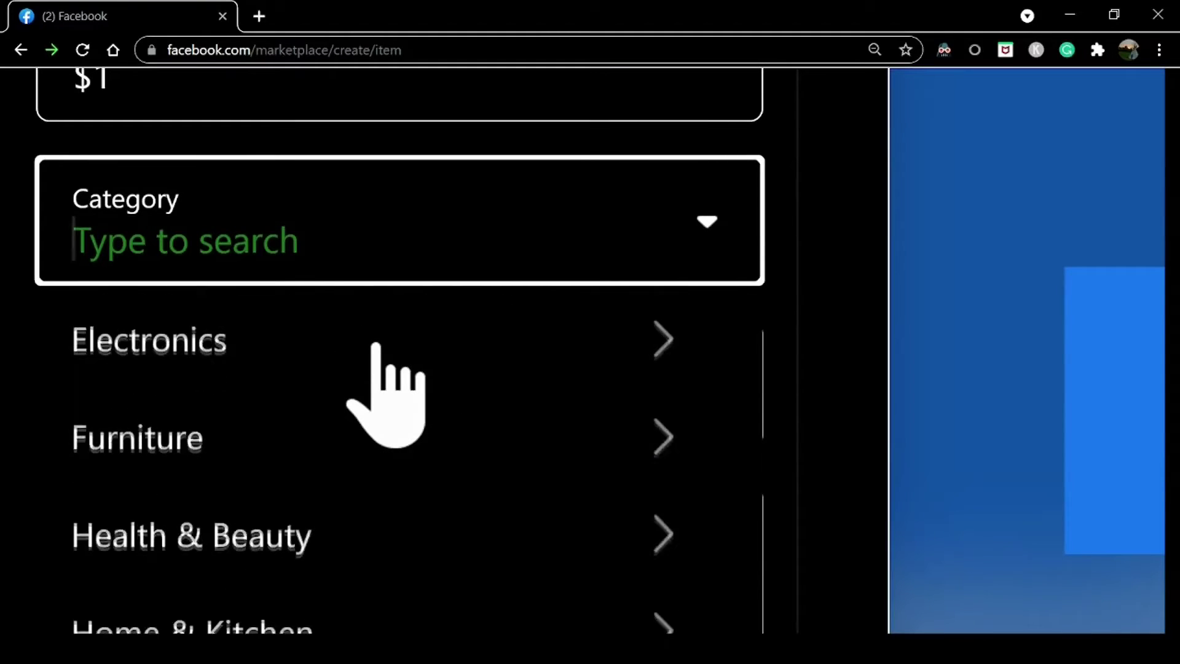
scroll(375, 345, down, 4)
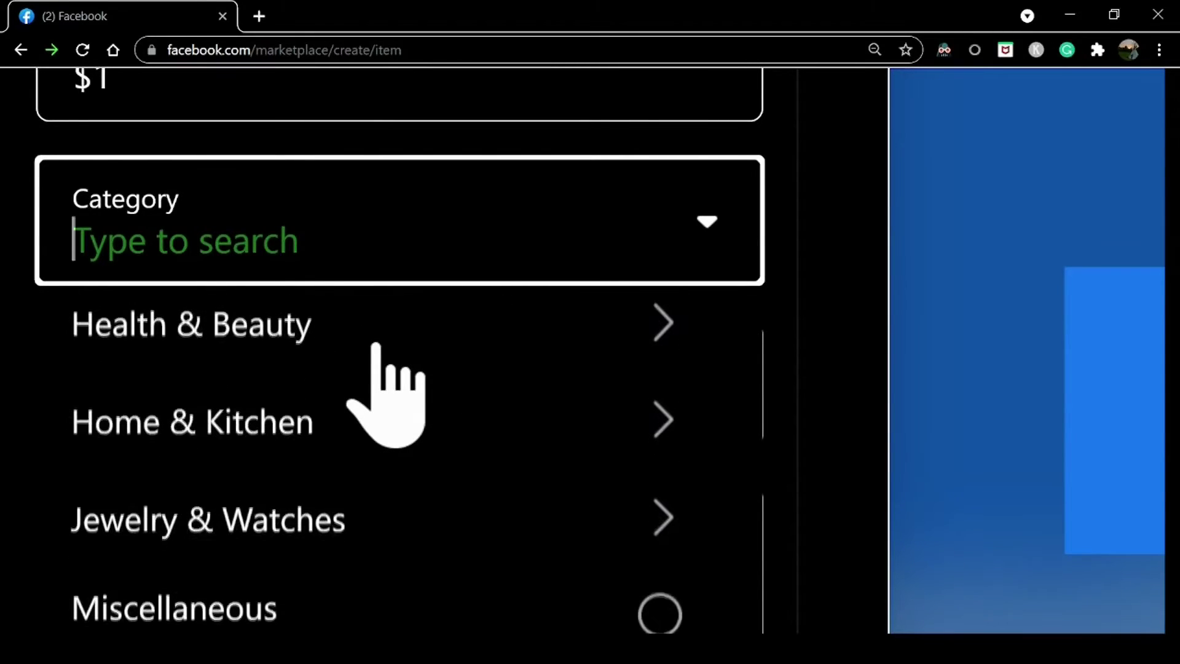
scroll(376, 348, down, 4)
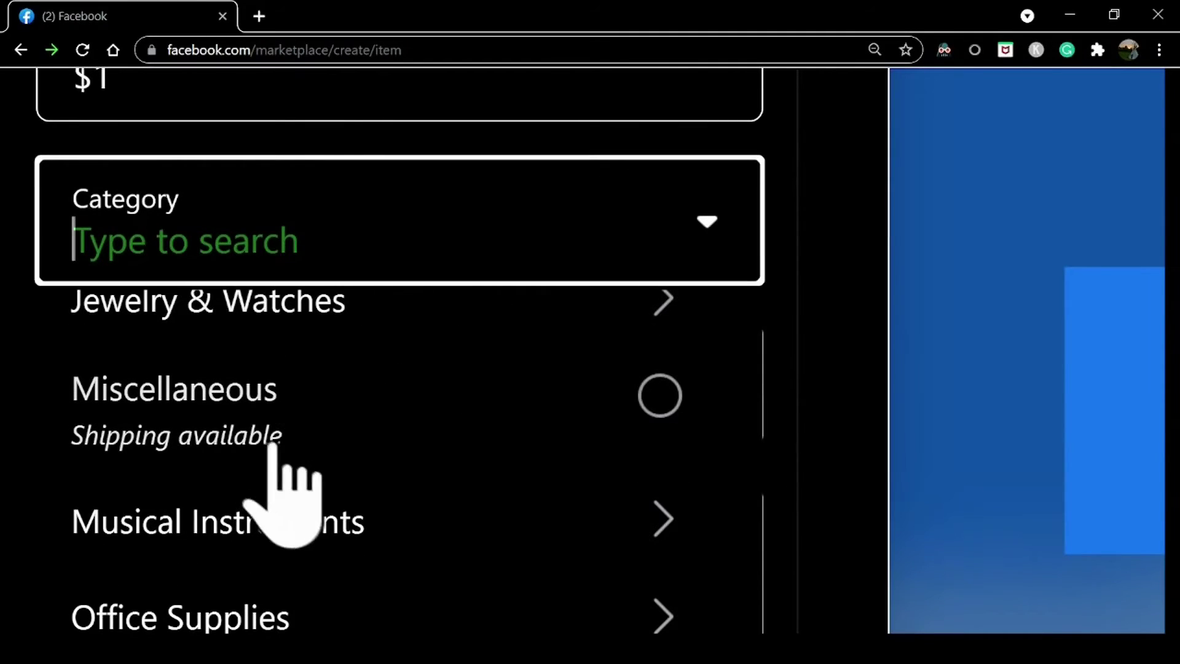
click(271, 427)
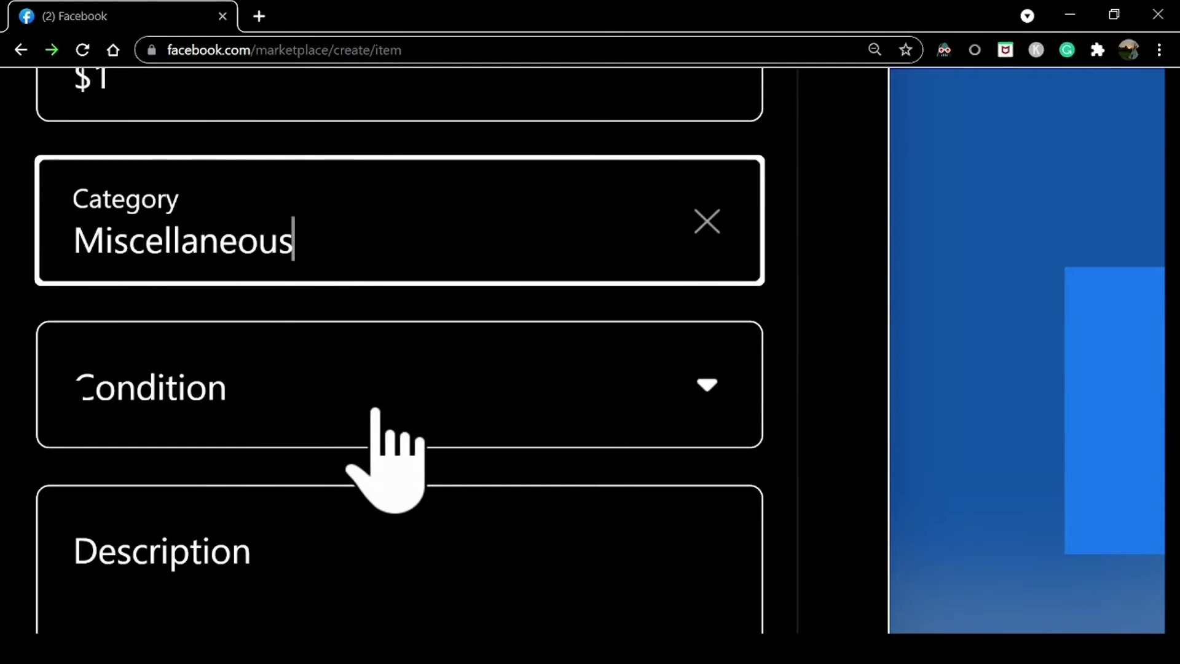
- Set the listing's condition to Used - Fair
click(374, 411)
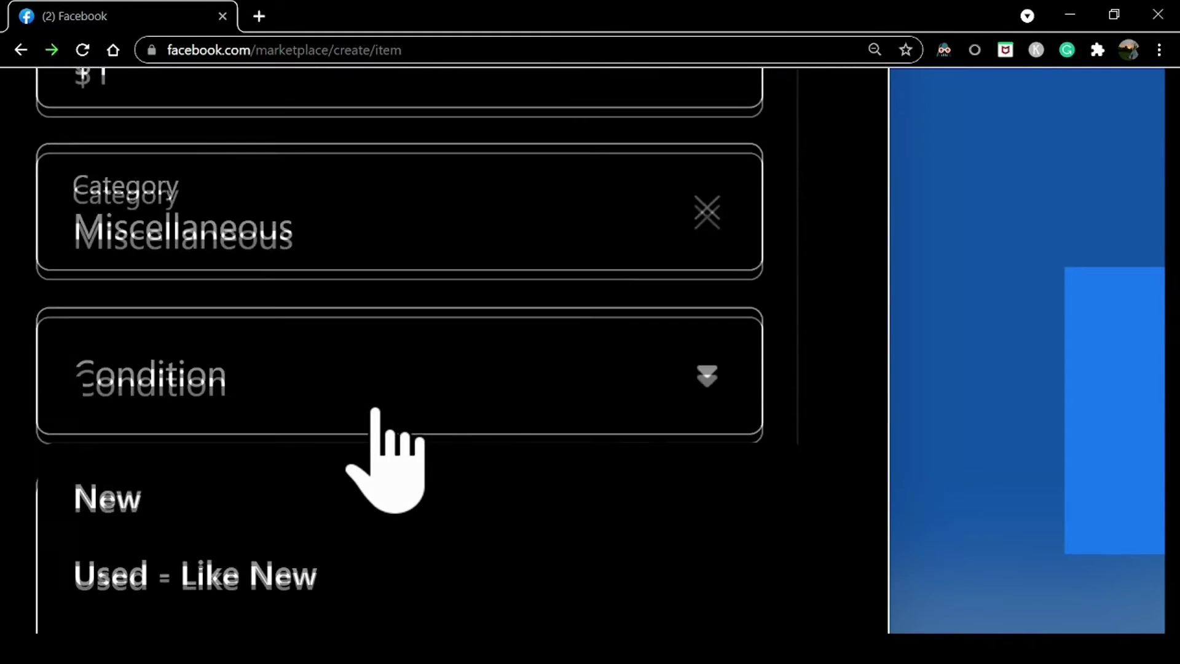
scroll(374, 411, down, 1)
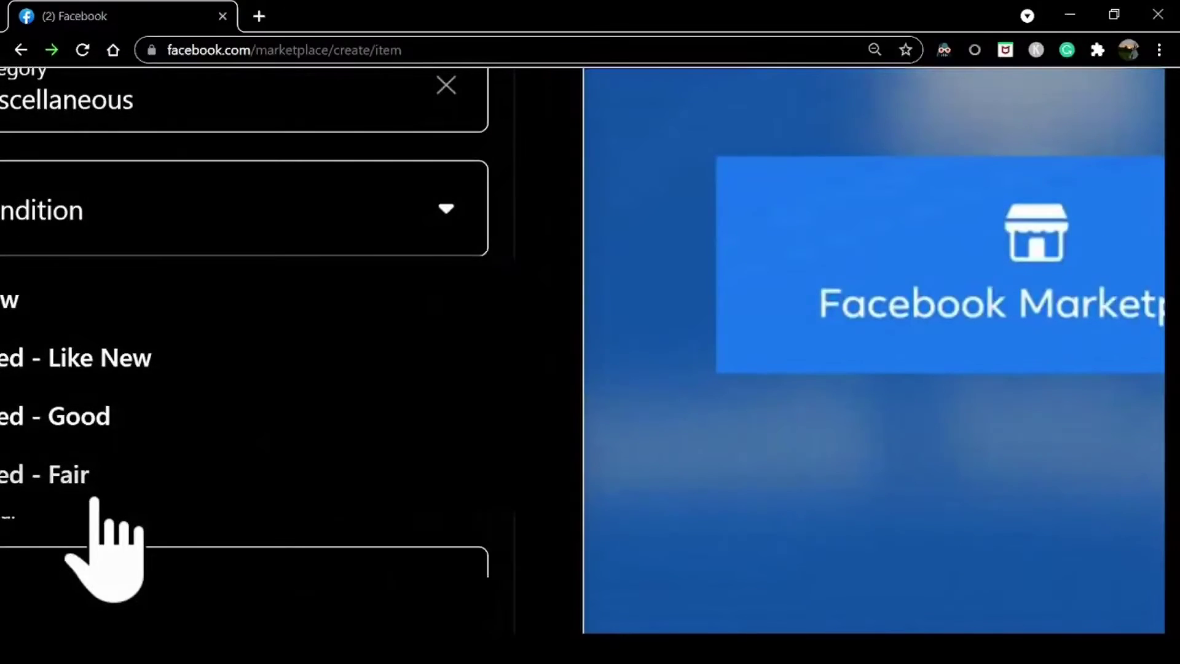
click(149, 480)
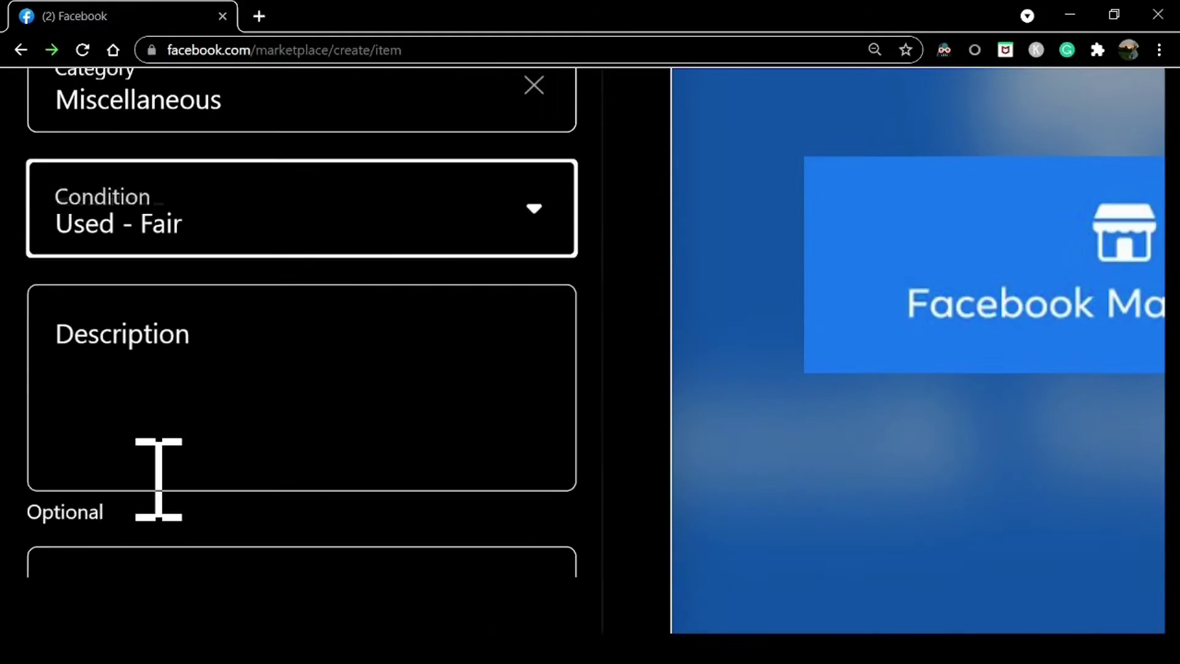
- Describe the listing as "DOING A DEMO OF HOW TO USE FACEBOOK MARKETPLACE ITEM WILL BE REMOVED AFTER LISTED THANK YOU FOR CHECKING IT OUT."
click(295, 381)
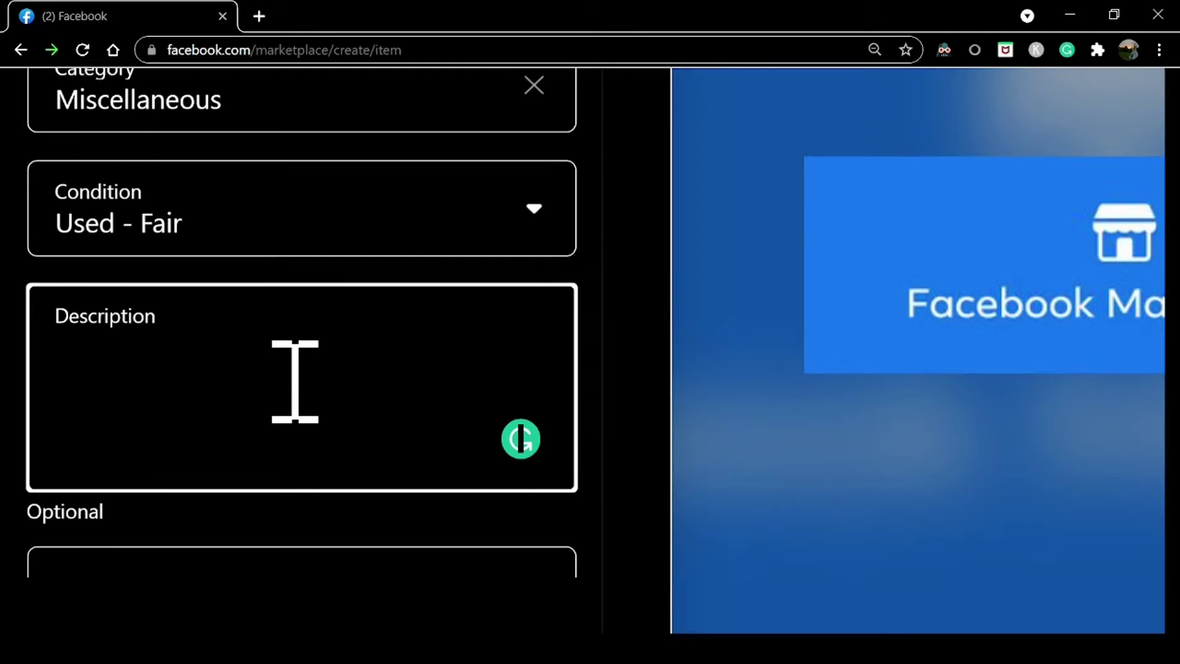
text(DOING A )
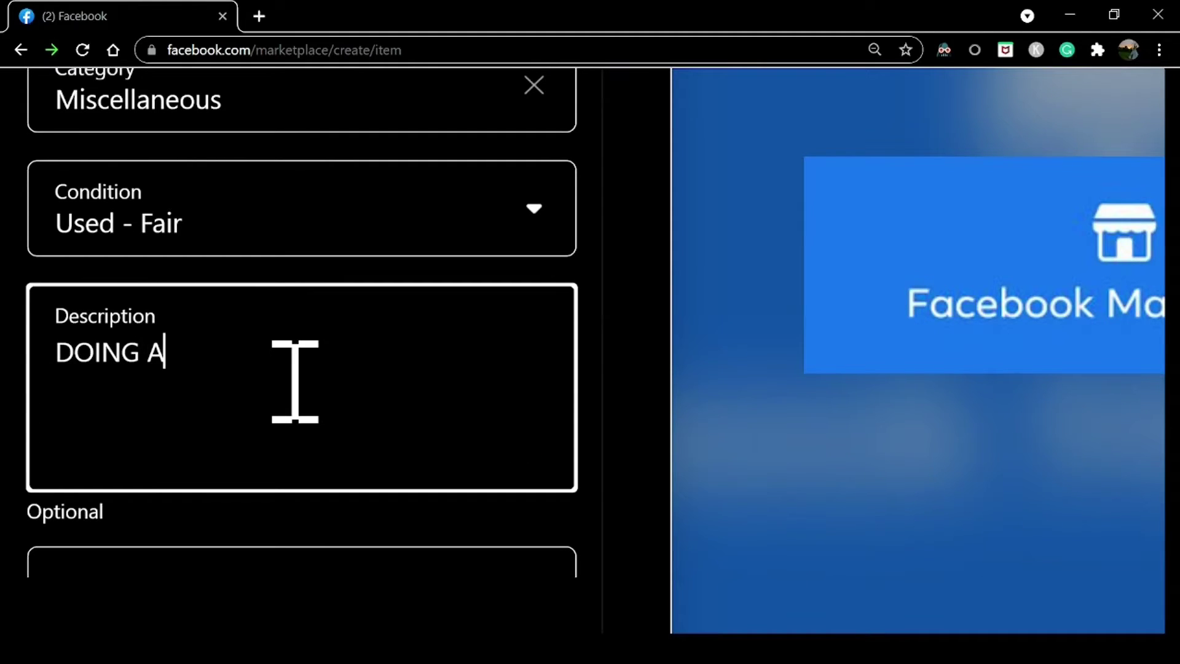
text(DEM)
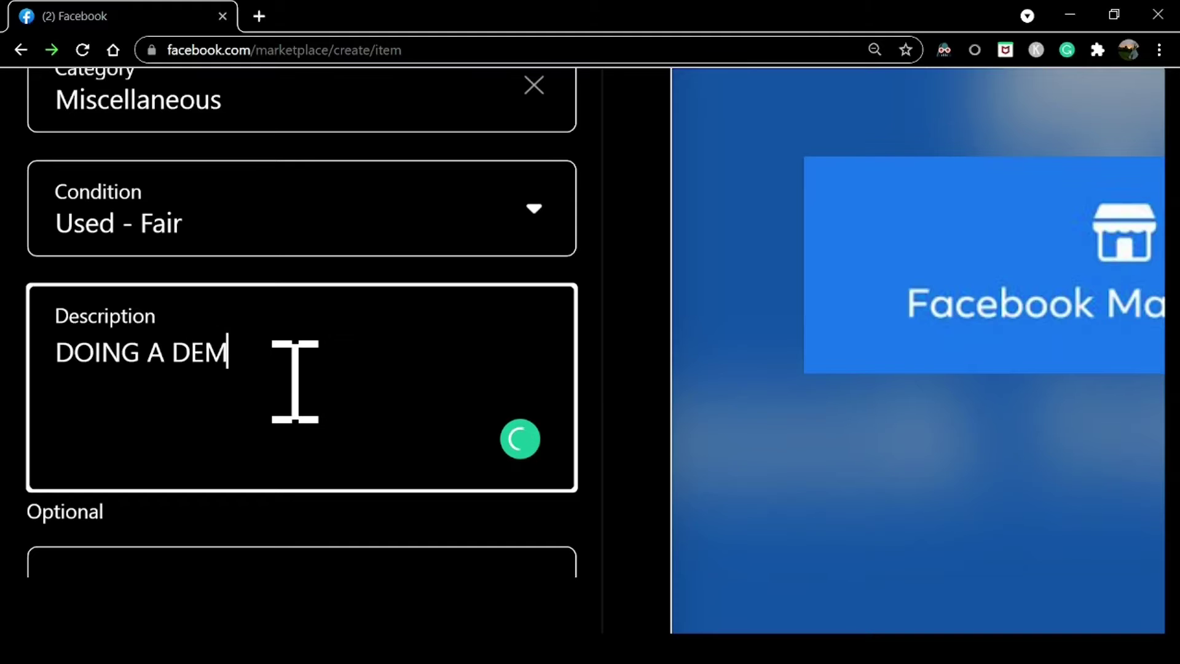
text(O OF HOW T)
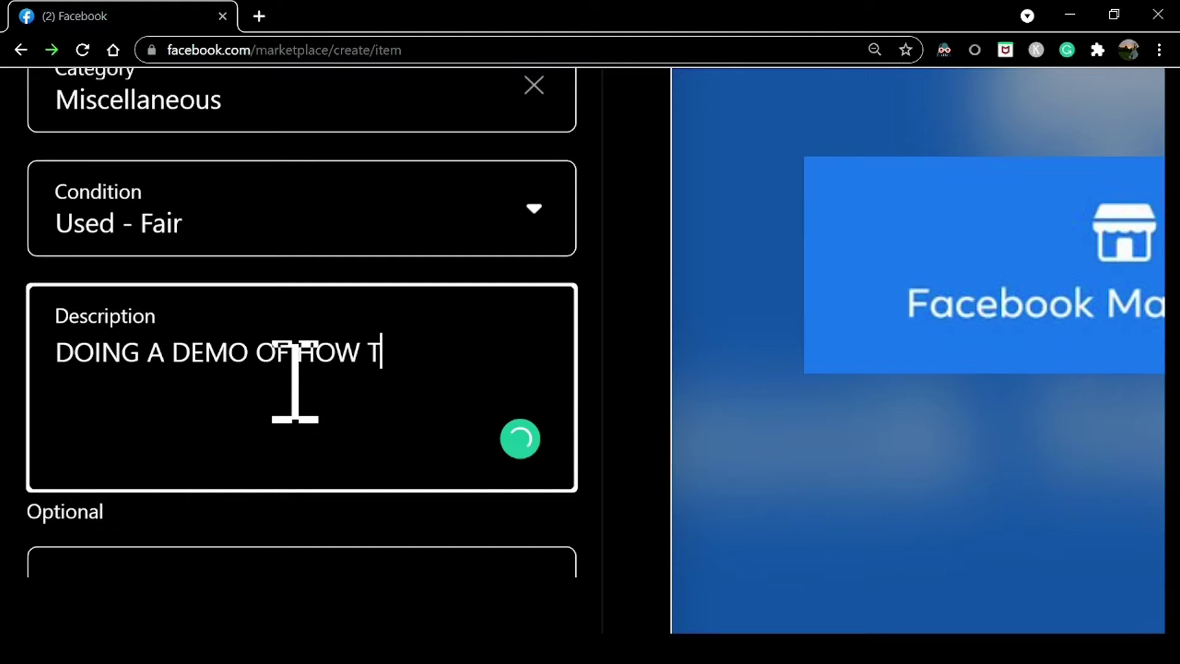
text(O USE FA)
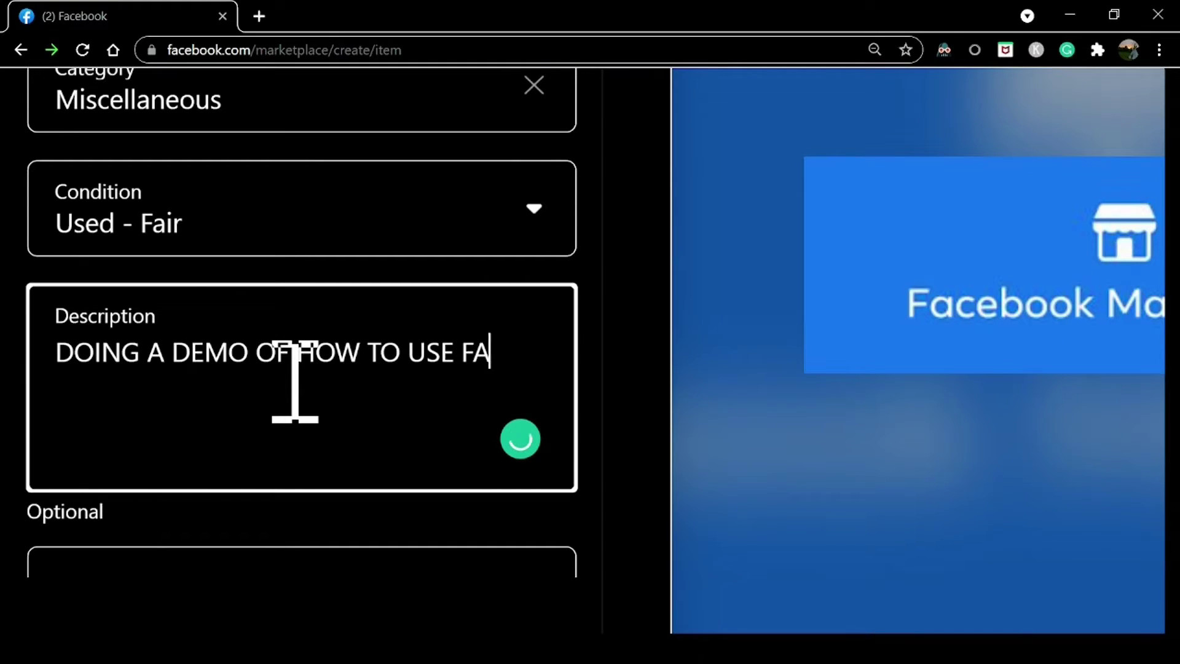
text(CEBOOK MA)
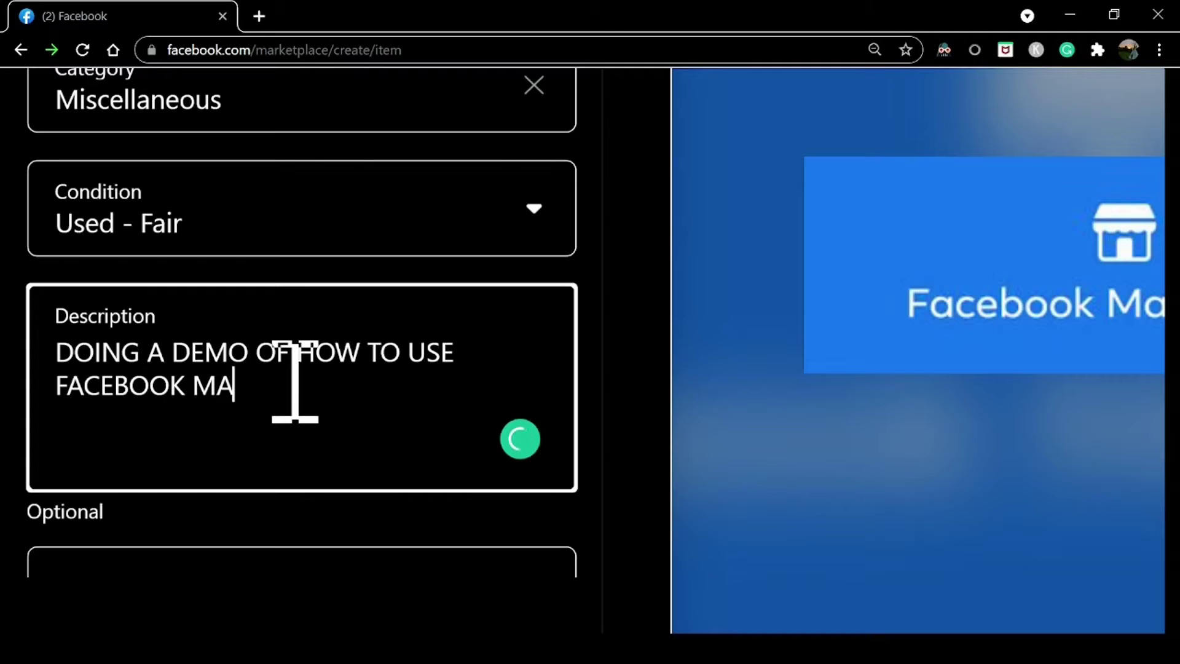
text(RKETPLACE)
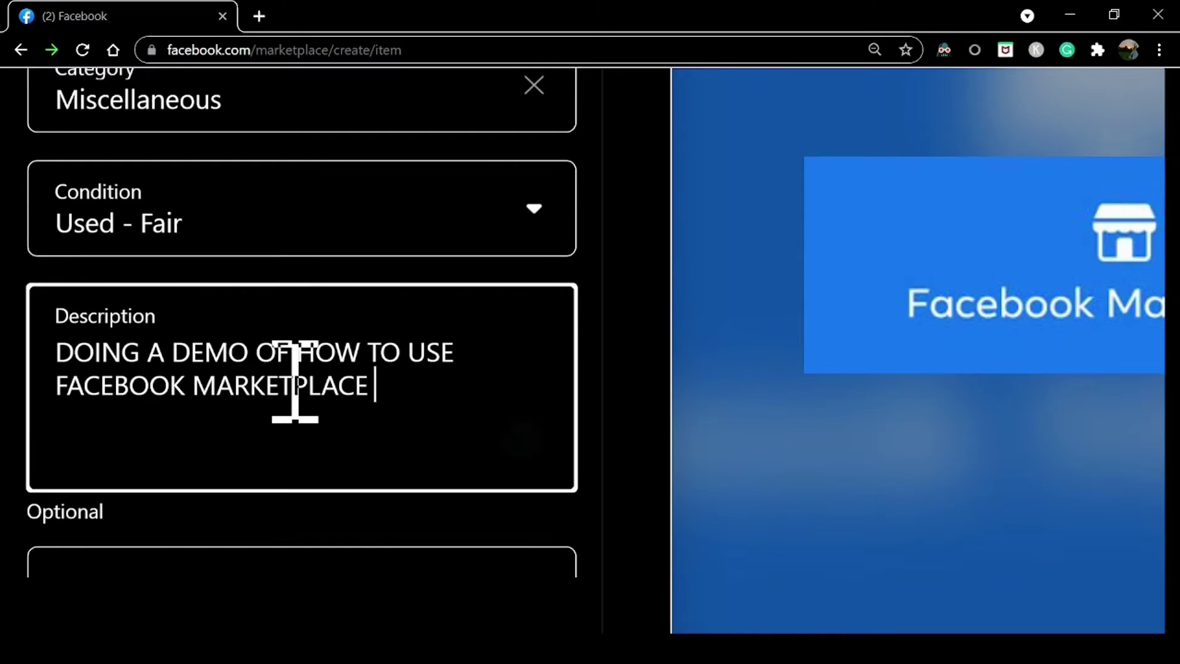
text( IR)
key(BackSpace)
text(TEM WILL )
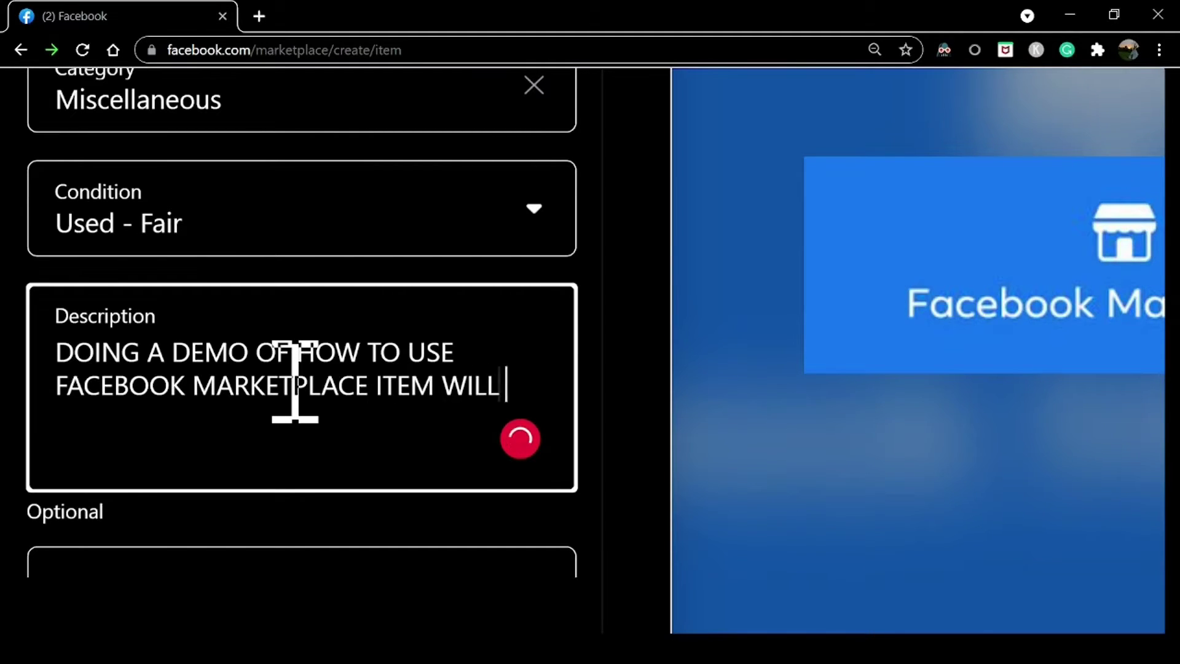
text(BE REMO)
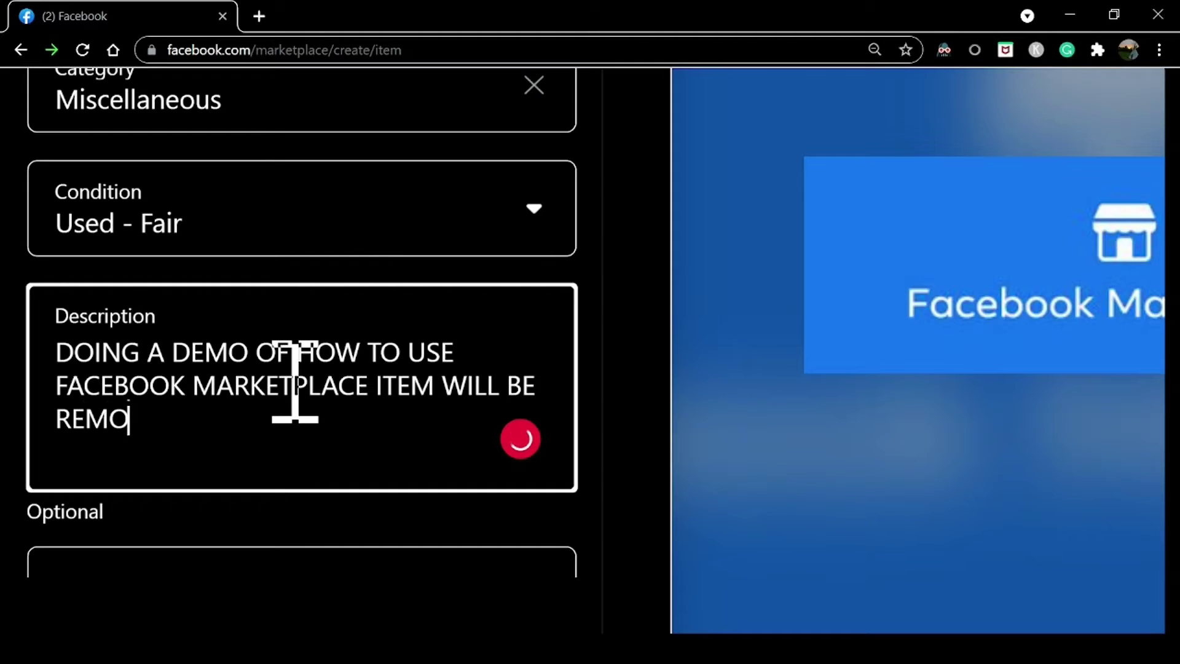
text(VED )
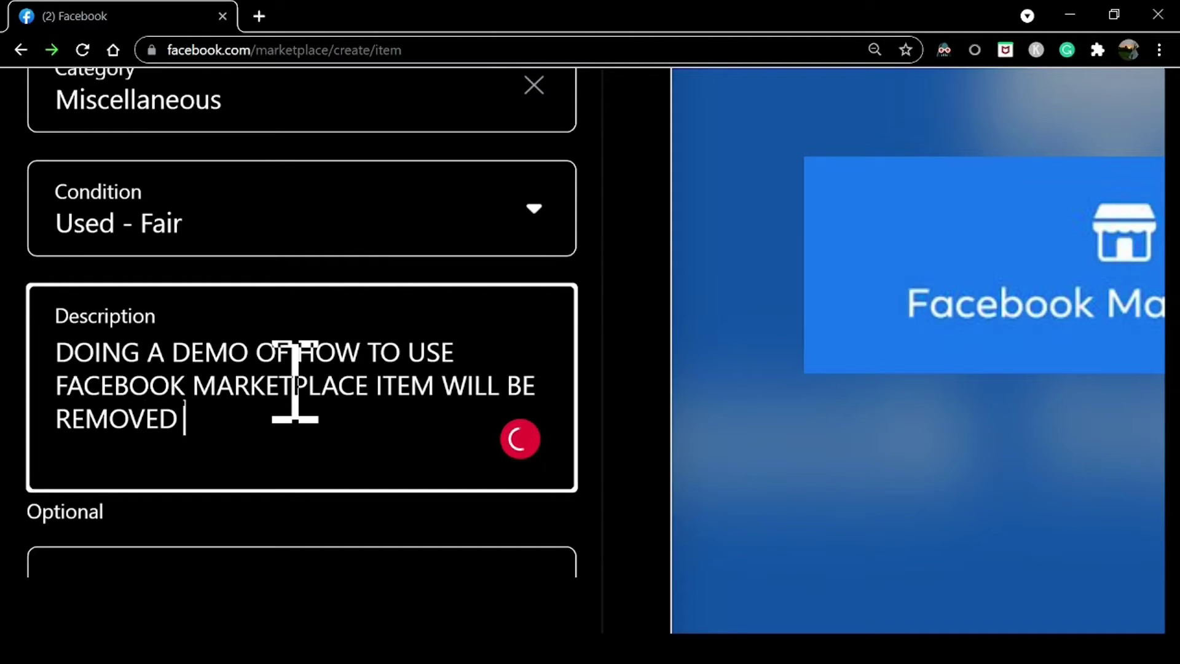
text(AFTER )
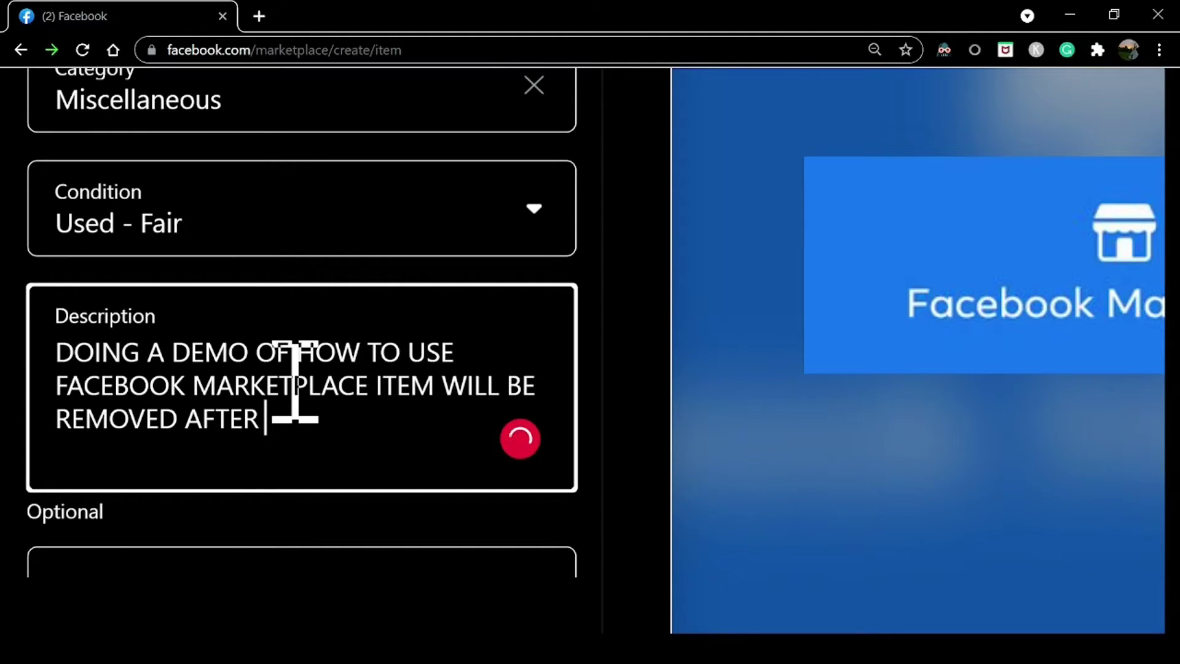
text(LISTED )
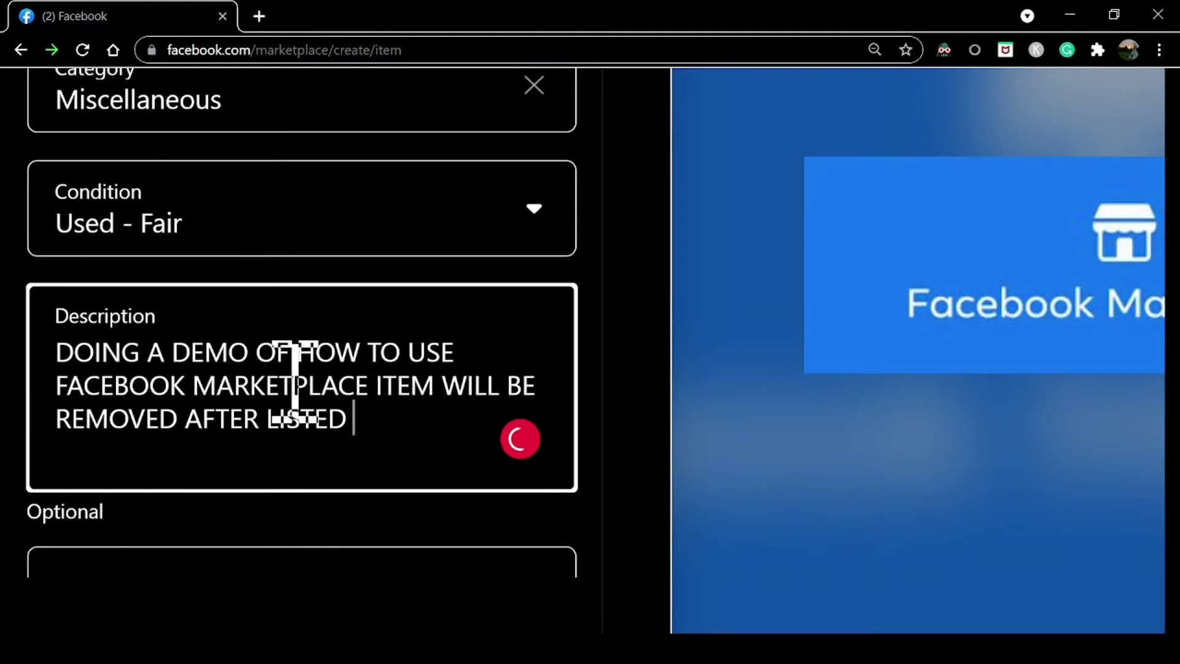
text(THANK YOU)
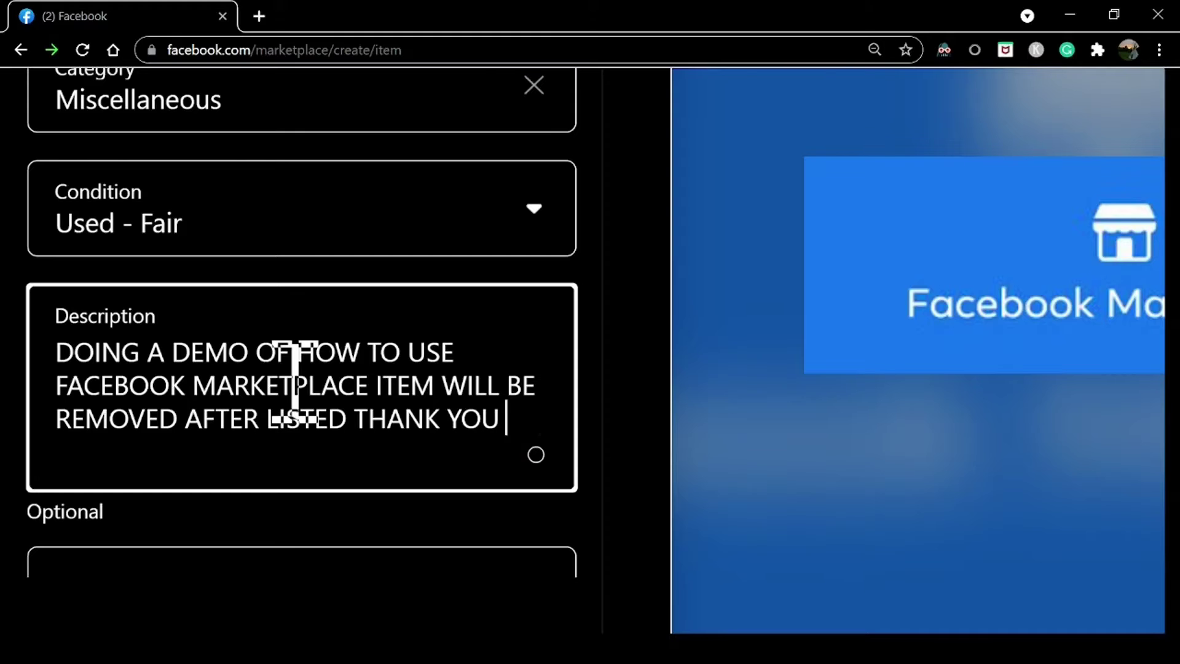
text( FOR CHECKING IT OUT.)
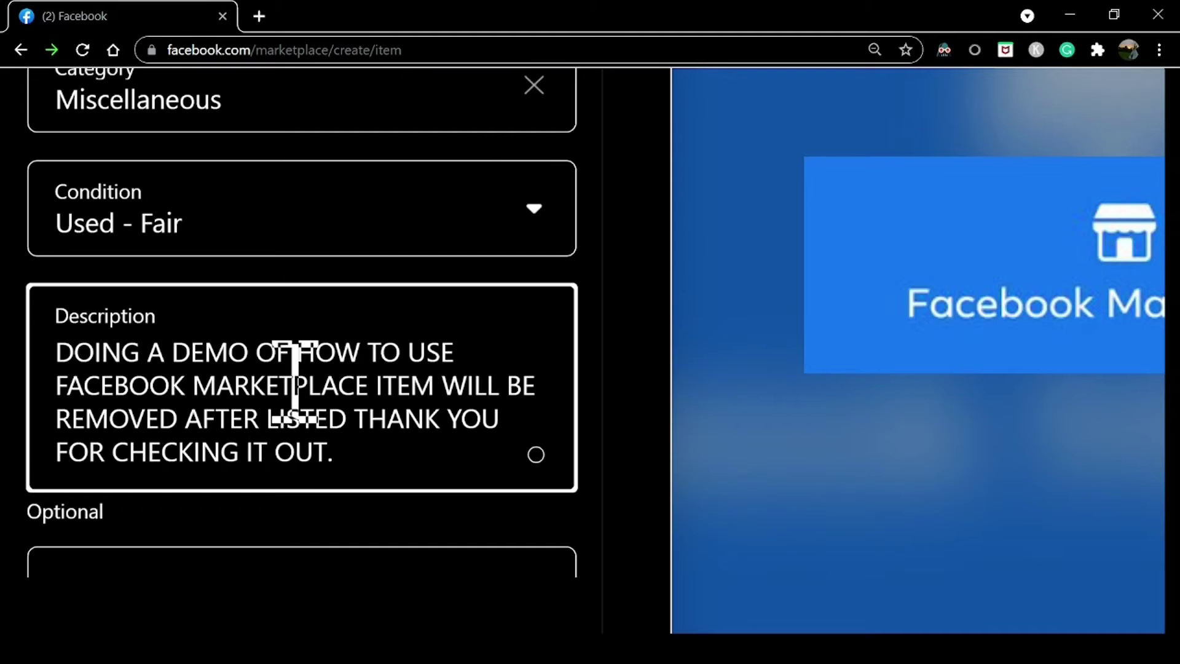
- Review the optional product tags, SKU, boost and hide-from-friends settings, and the Marketplace item policy note below them
scroll(295, 381, down, 4)
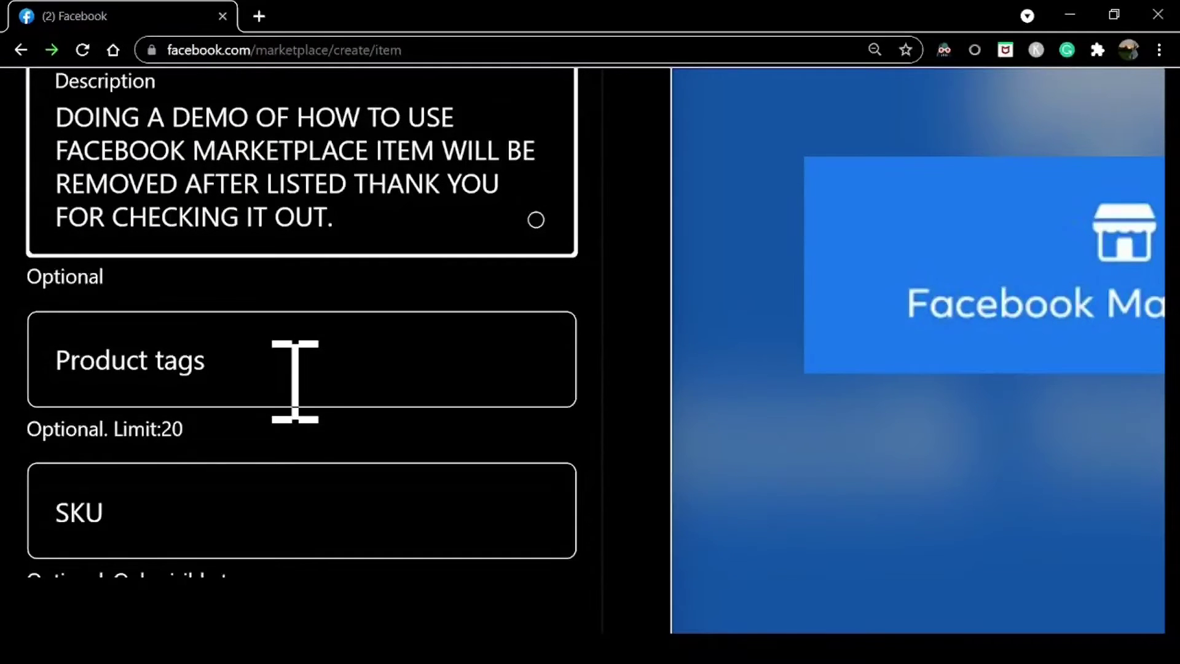
scroll(295, 381, down, 2)
scroll(295, 381, down, 1)
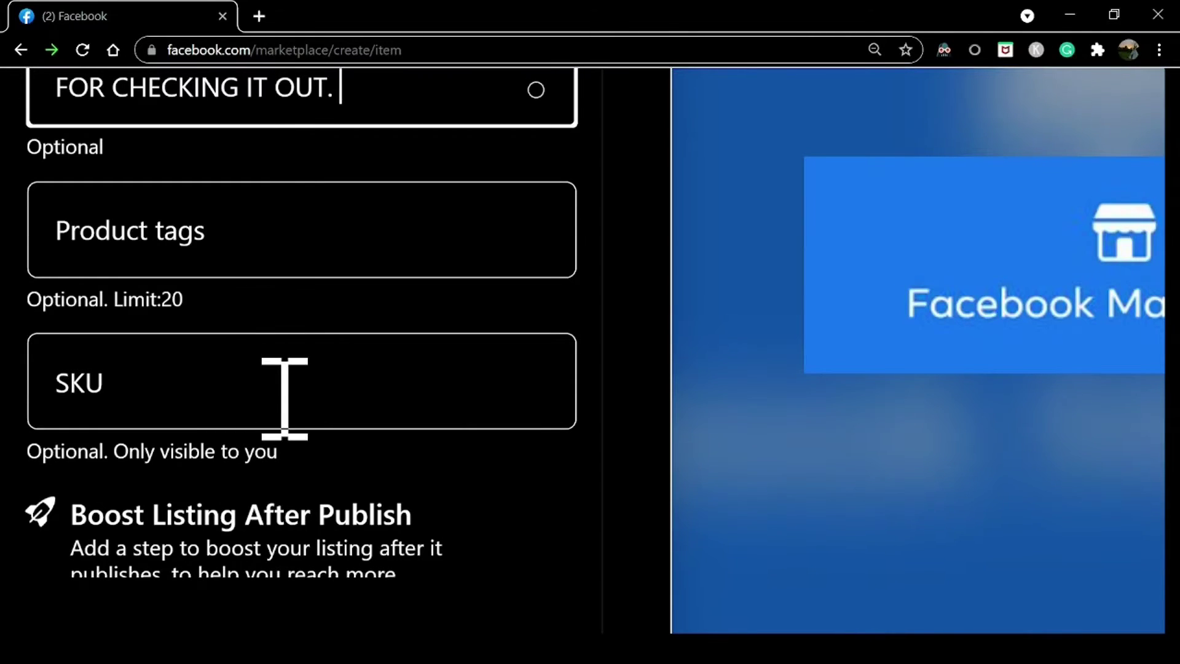
scroll(285, 395, down, 1)
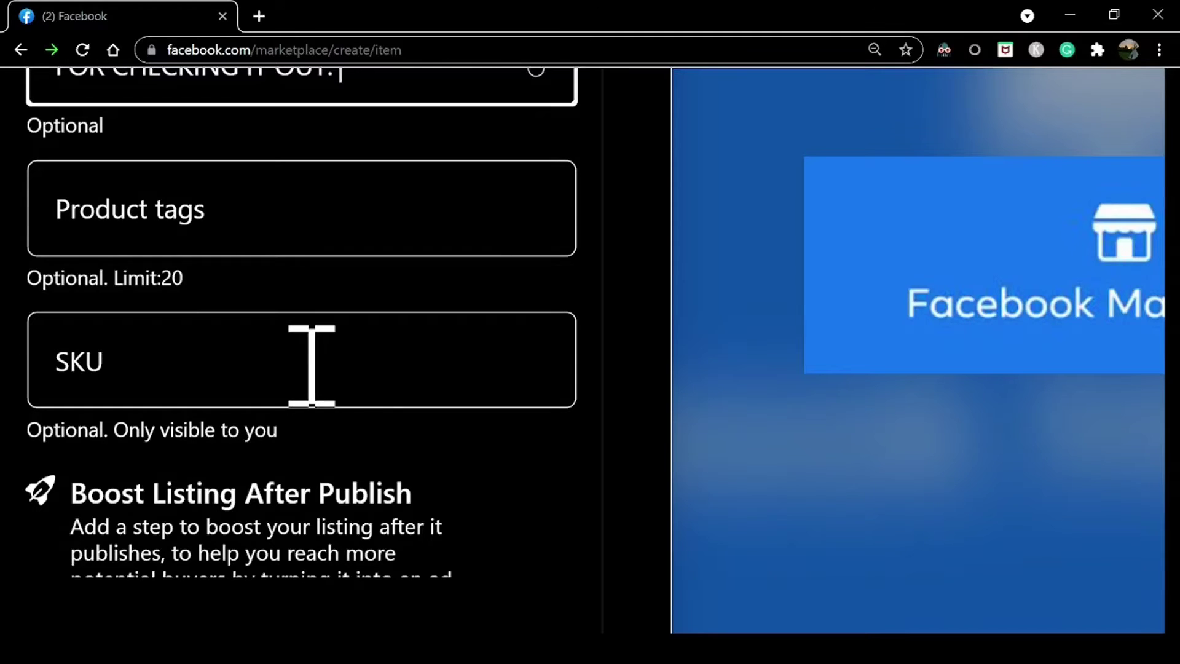
scroll(311, 368, down, 1)
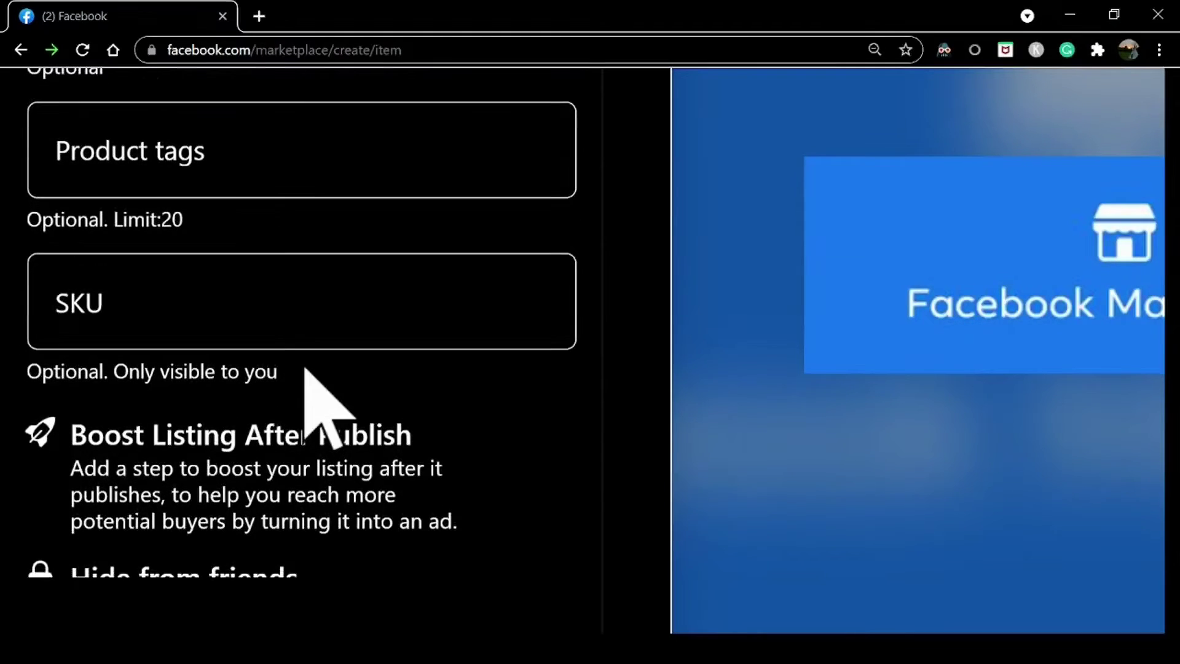
scroll(305, 369, down, 2)
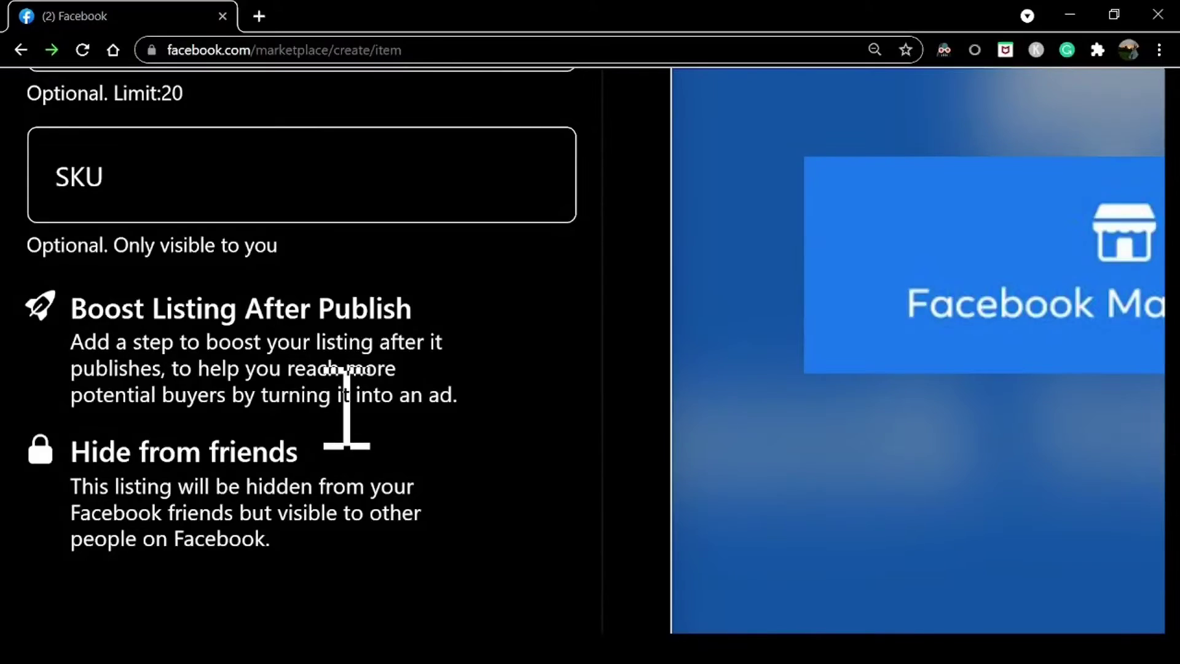
scroll(346, 409, down, 2)
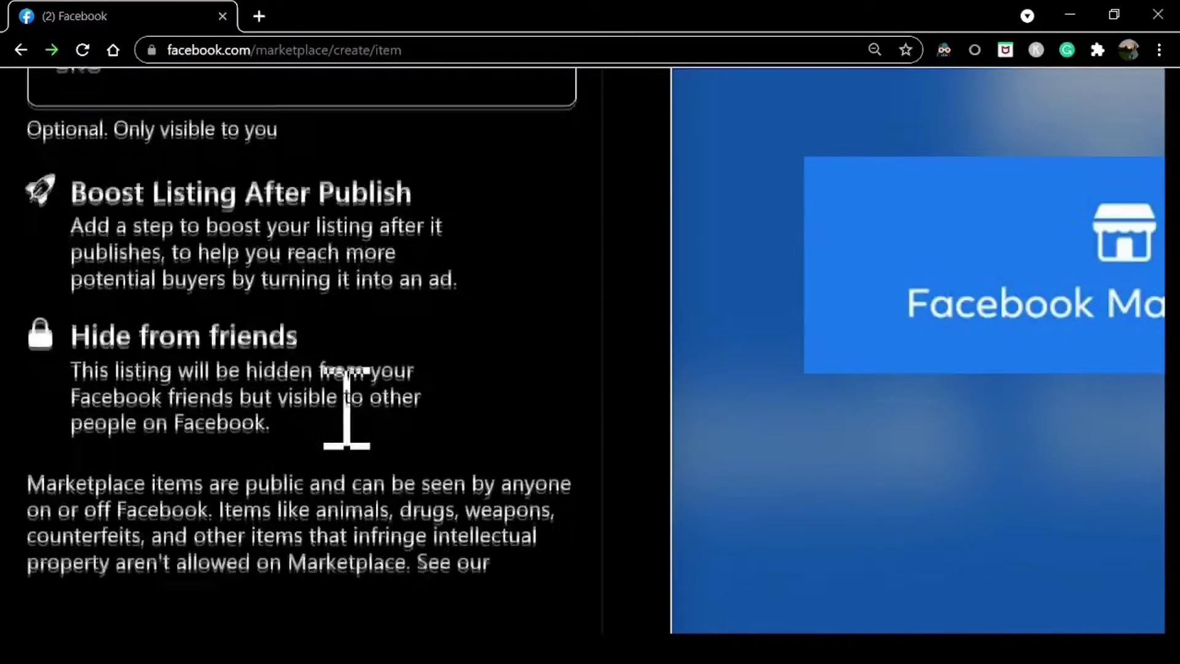
scroll(346, 409, down, 1)
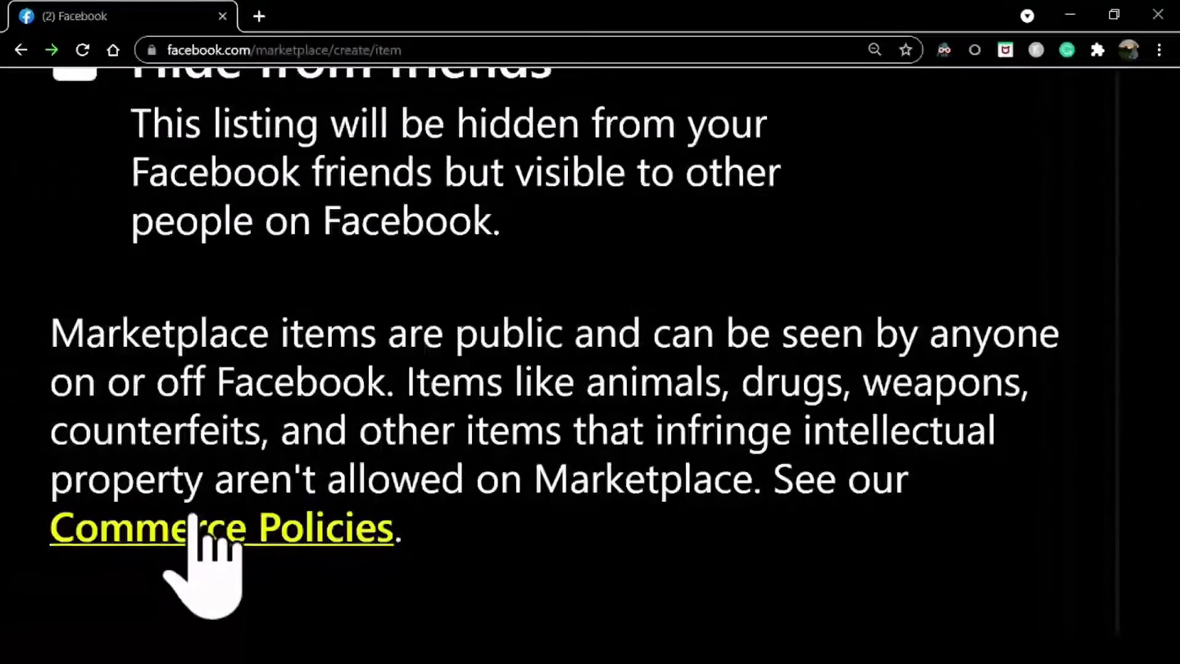
scroll(473, 517, right, 1)
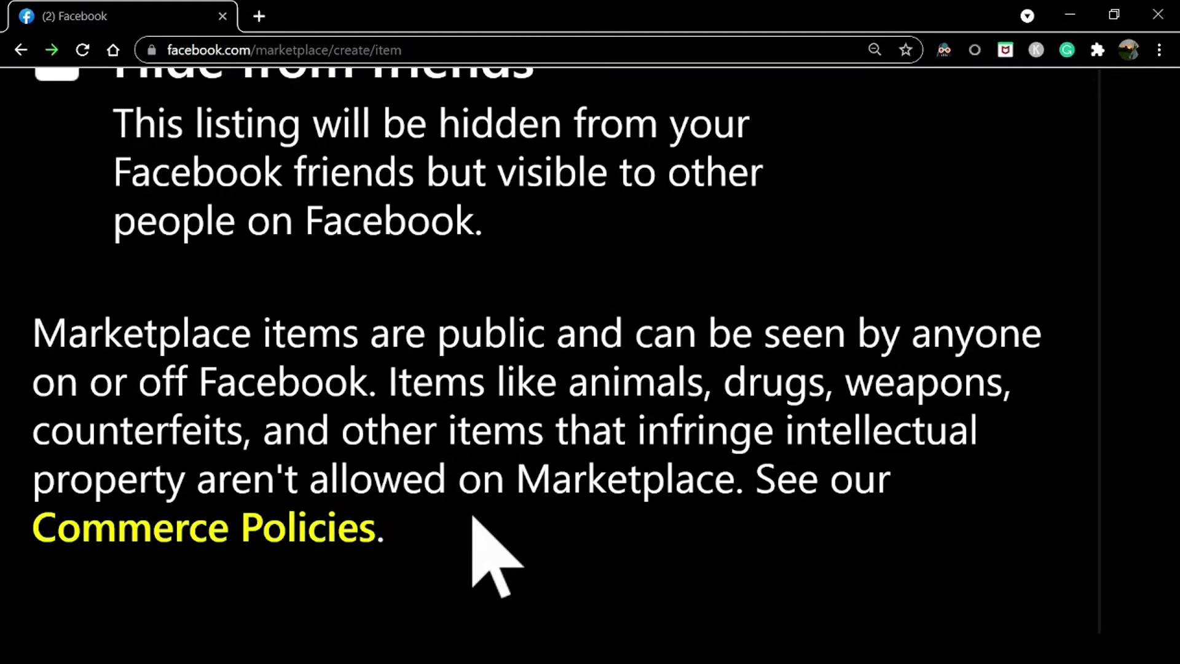
- Examine the description and location map in the listing preview, and return to the full form view
key(ctrl+minus)
key(ctrl+minus)
key(ctrl+minus)
key(ctrl+minus)
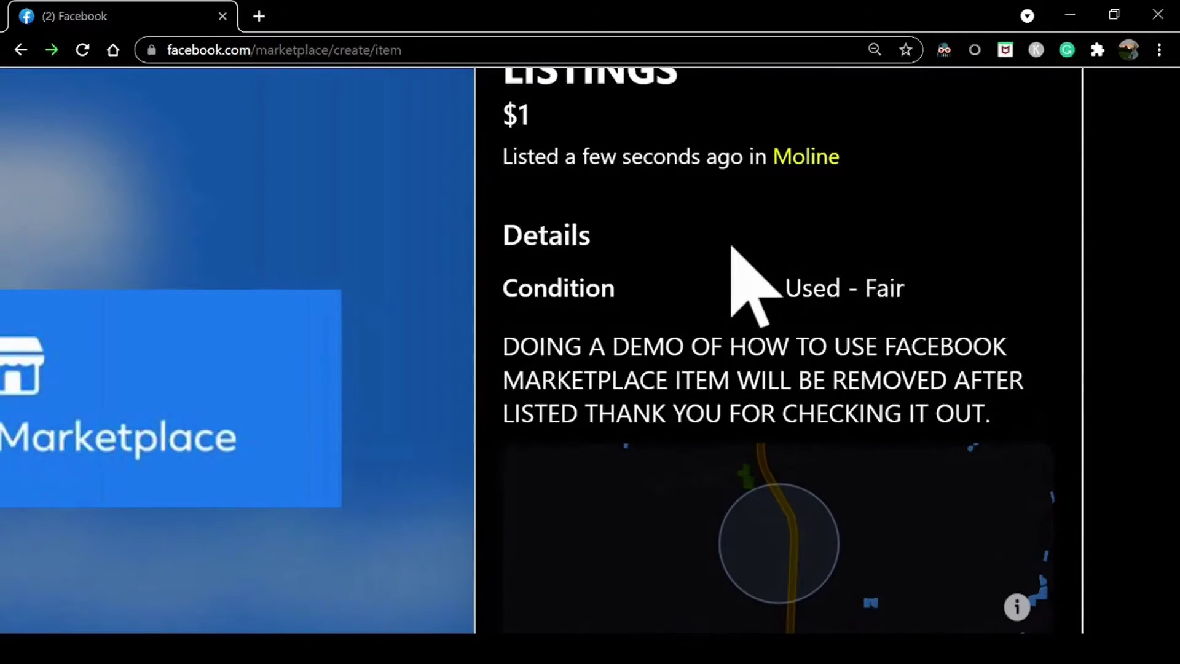
scroll(731, 246, down, 4)
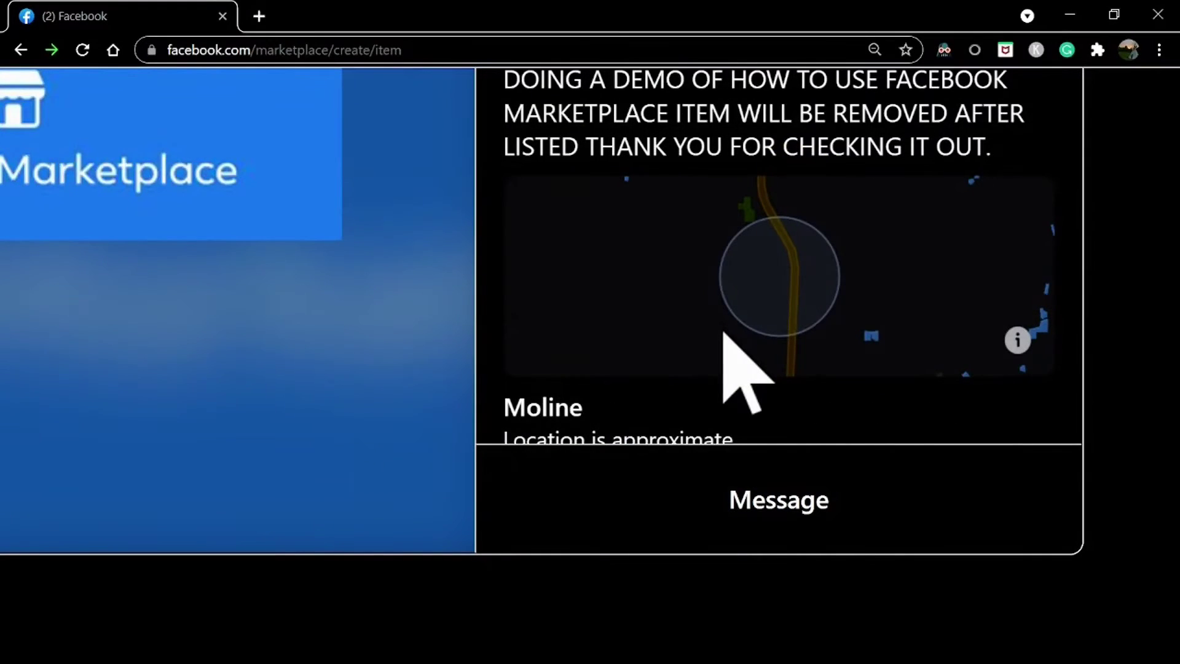
scroll(724, 335, down, 3)
scroll(725, 335, up, 3)
key(ctrl+minus)
key(ctrl+minus)
key(ctrl+minus)
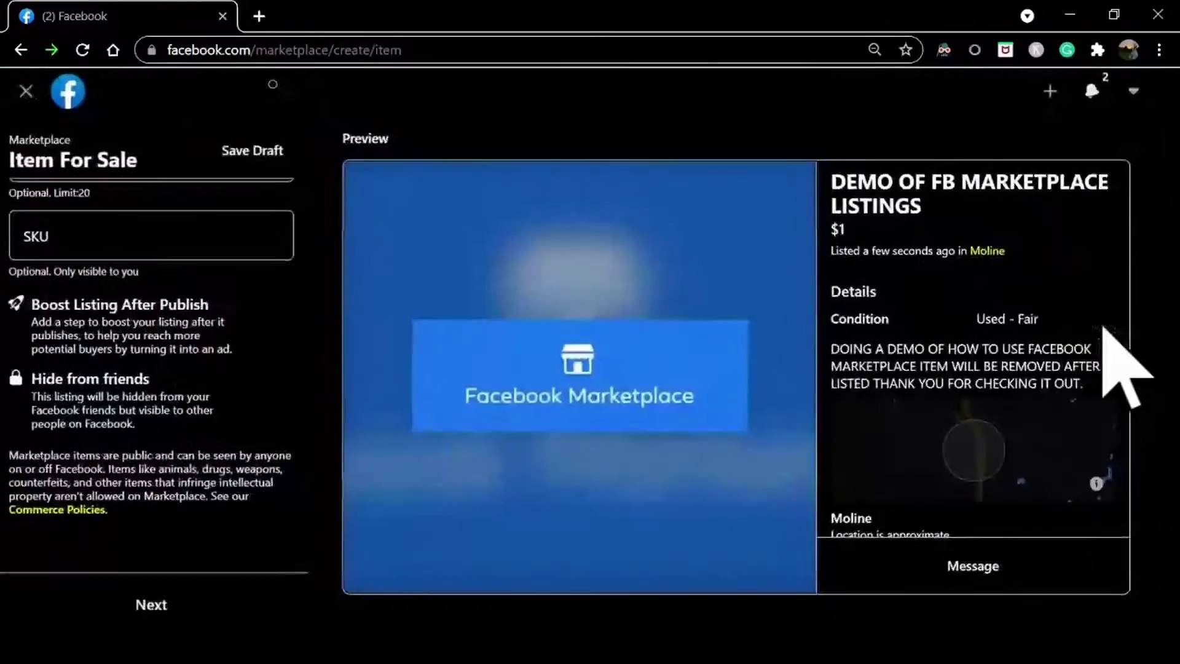
- Check the preview's title, price, condition, description and location up close, and return to the end of the listing form
key(ctrl+plus)
key(ctrl+plus)
key(ctrl+plus)
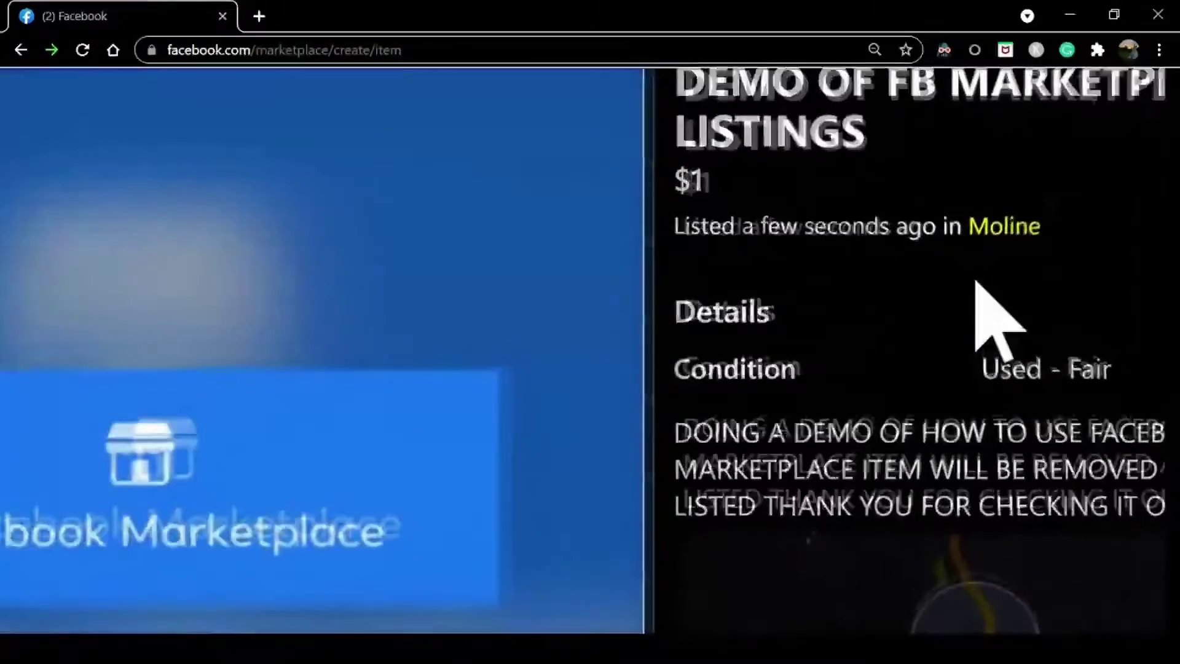
key(ctrl+minus)
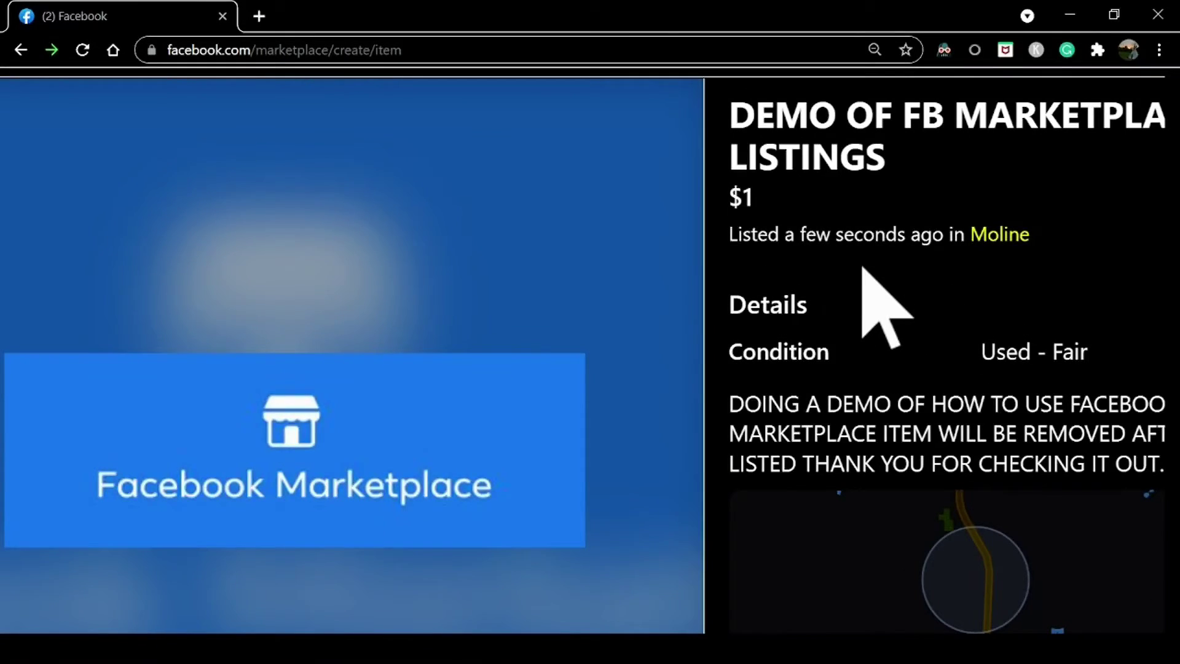
scroll(861, 268, up, 3)
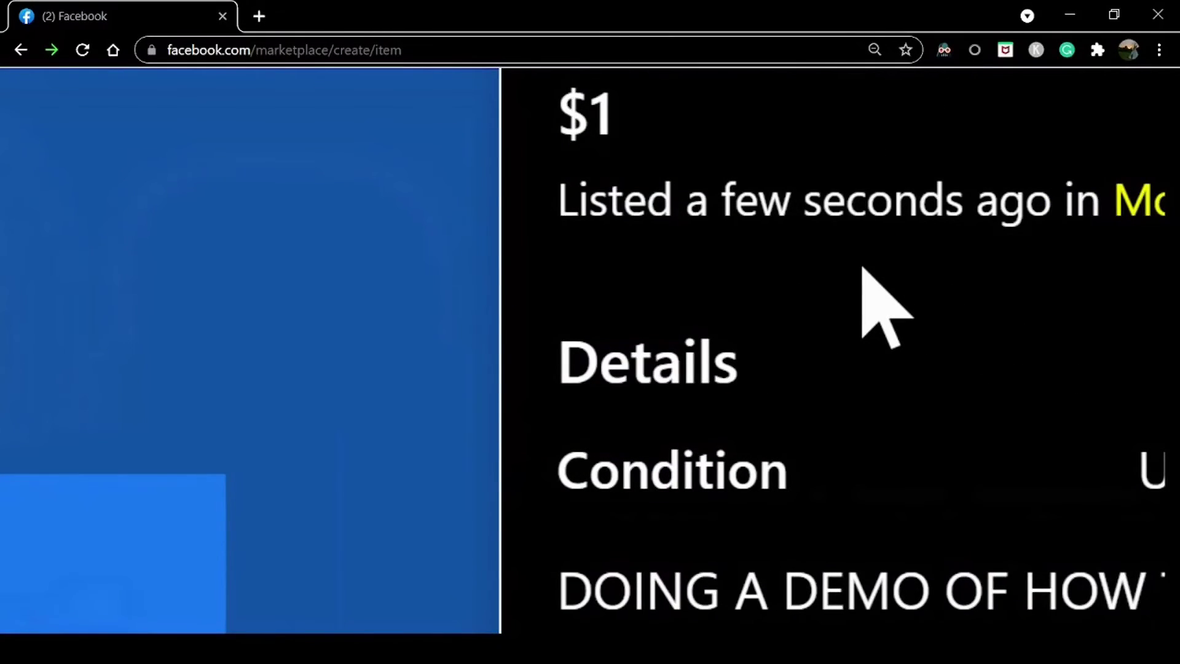
scroll(862, 268, down, 2)
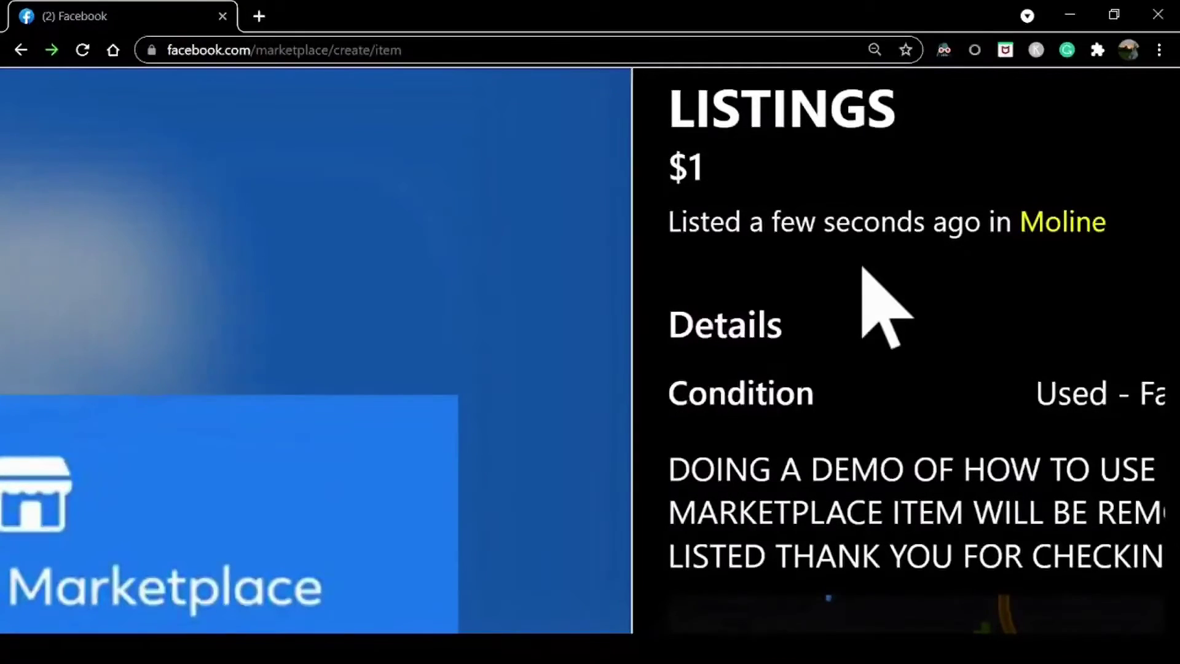
scroll(843, 542, down, 4)
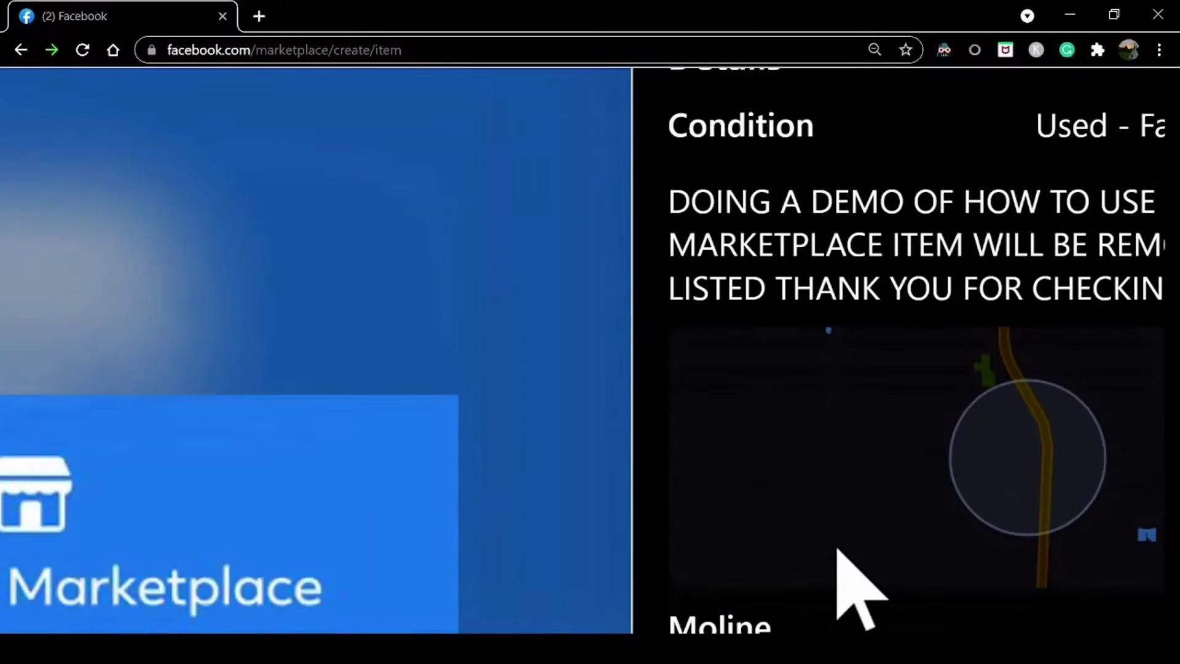
scroll(839, 550, down, 6)
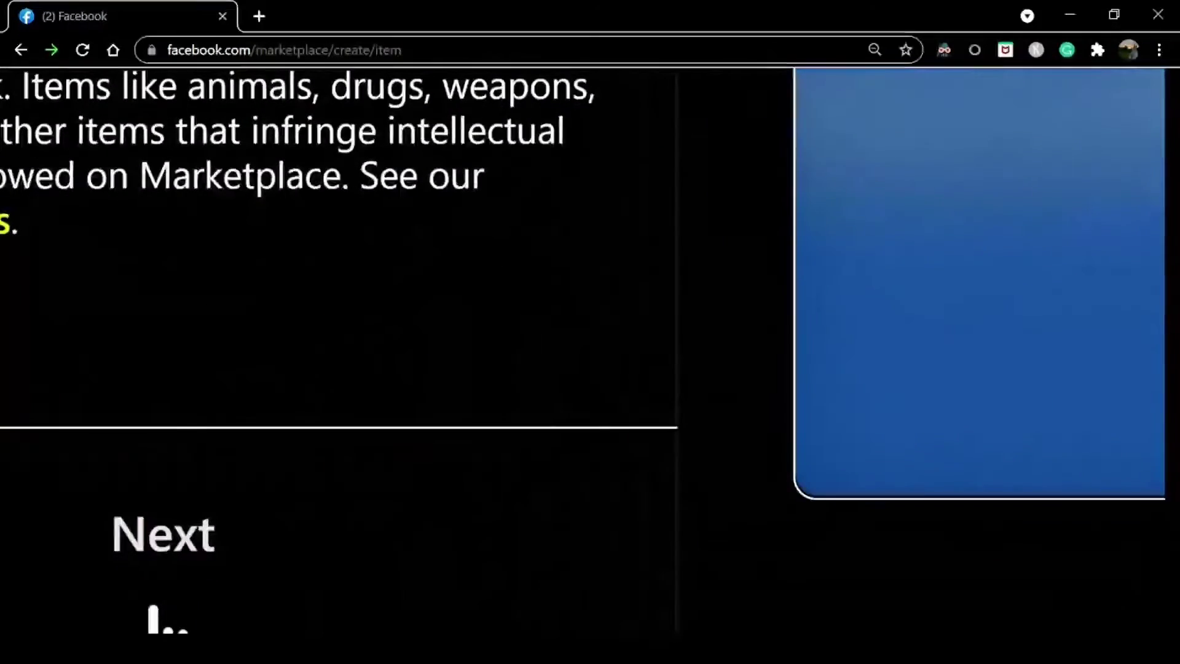
scroll(151, 608, left, 1)
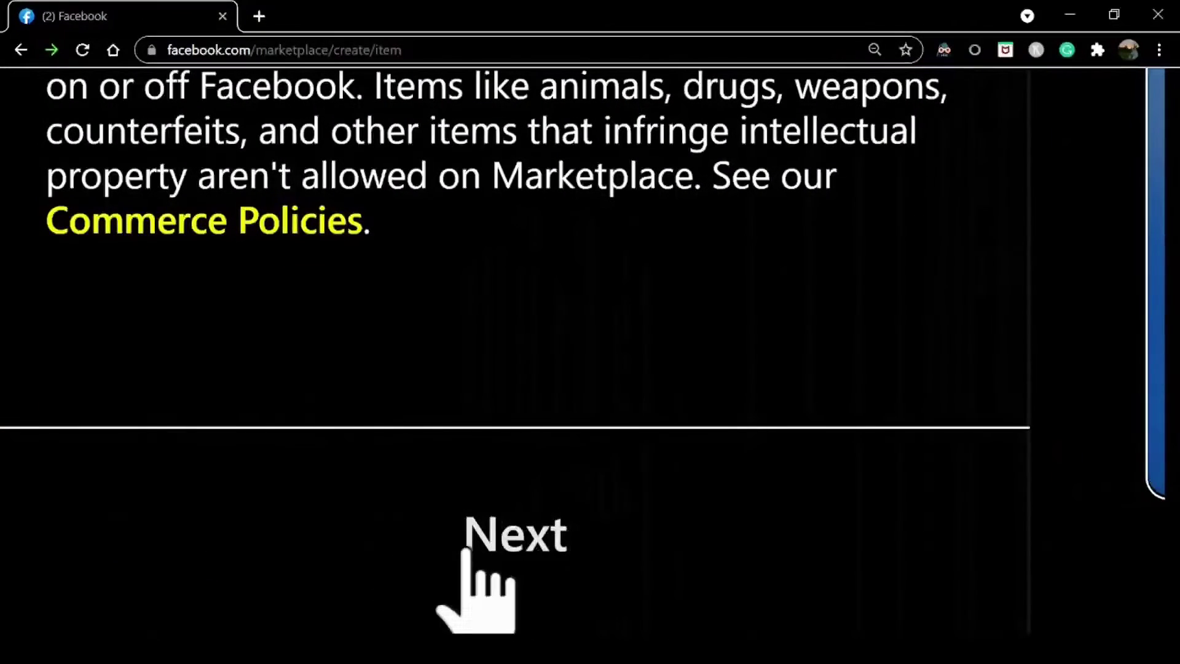
- Continue to the delivery page and review the Moline location, the local-pickup-only delivery method and the shipping offer
click(528, 549)
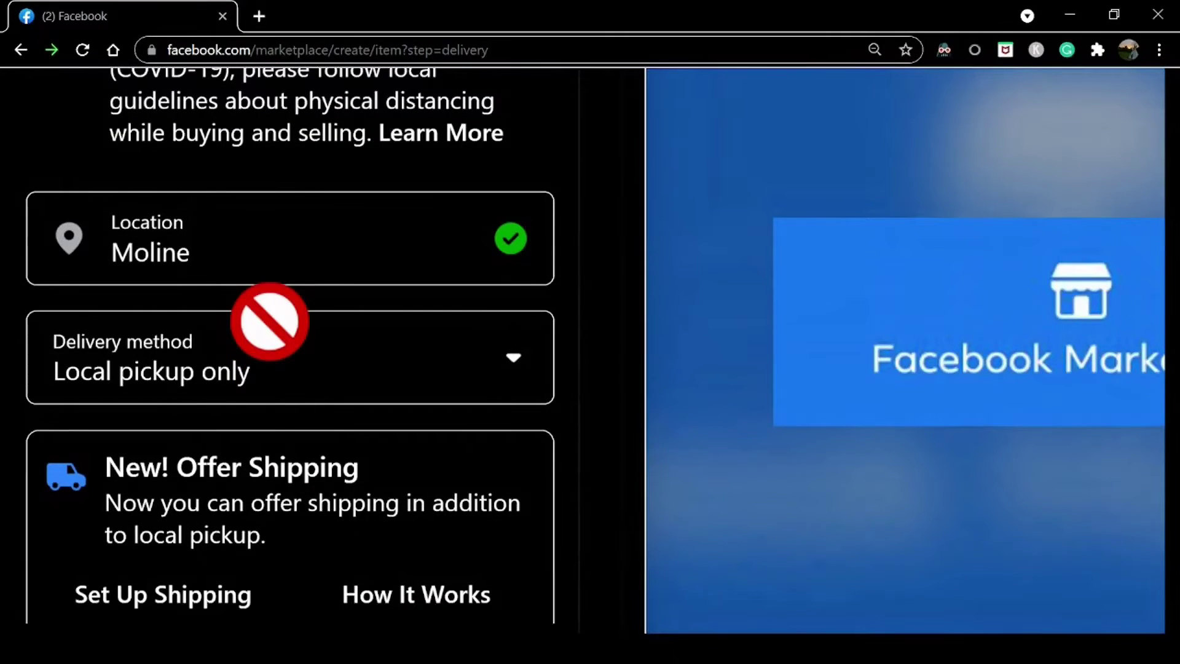
key(ctrl+minus)
key(ctrl+minus)
key(ctrl+minus)
key(ctrl+minus)
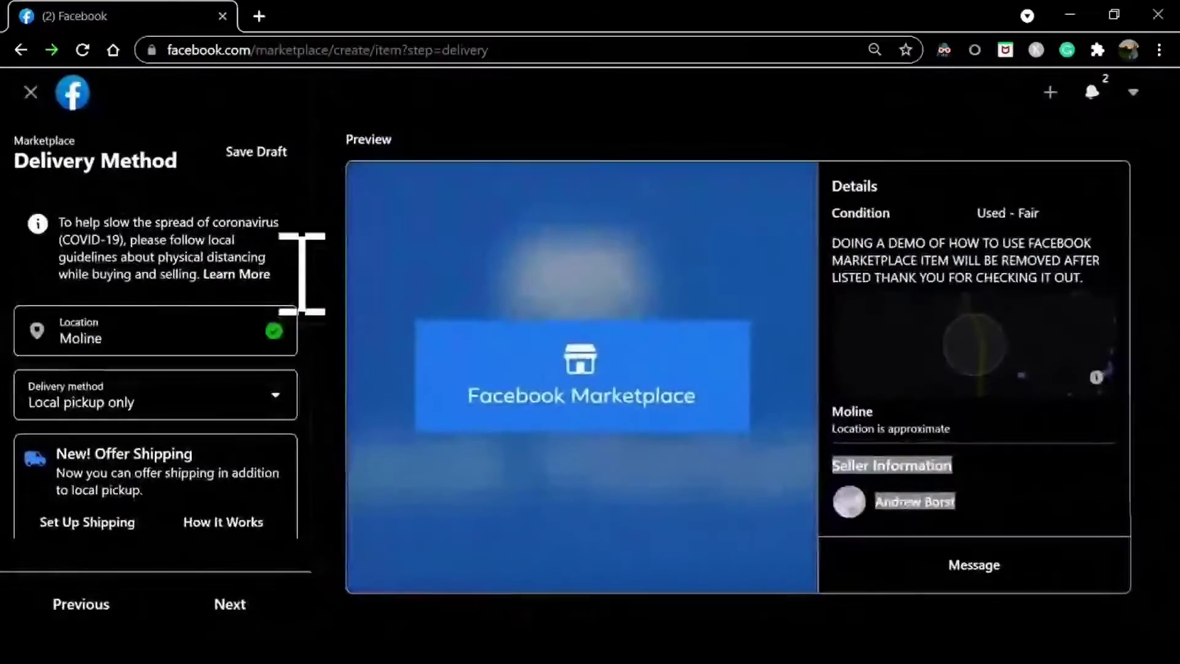
key(ctrl+plus)
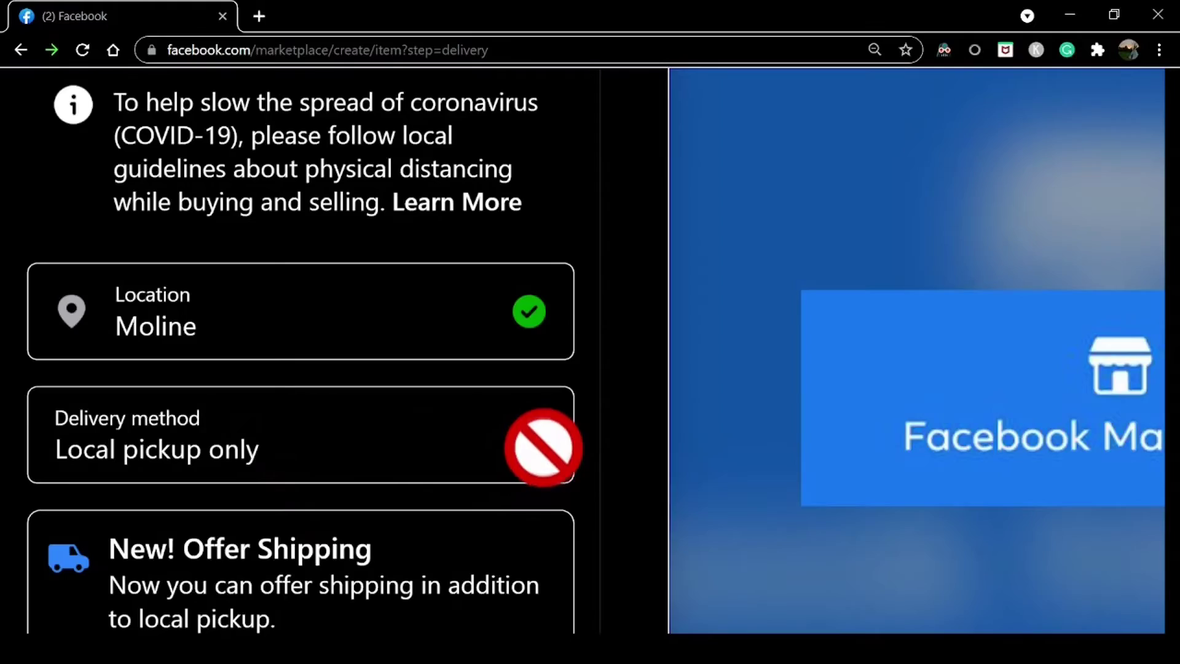
key(ctrl+minus)
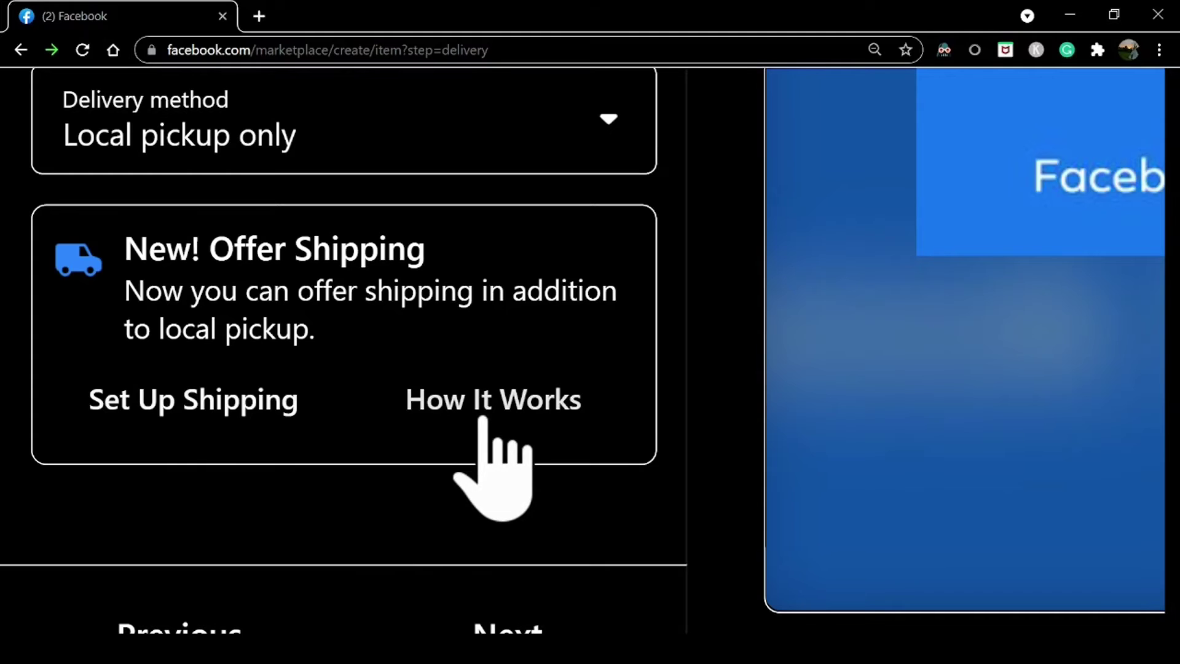
scroll(326, 504, down, 1)
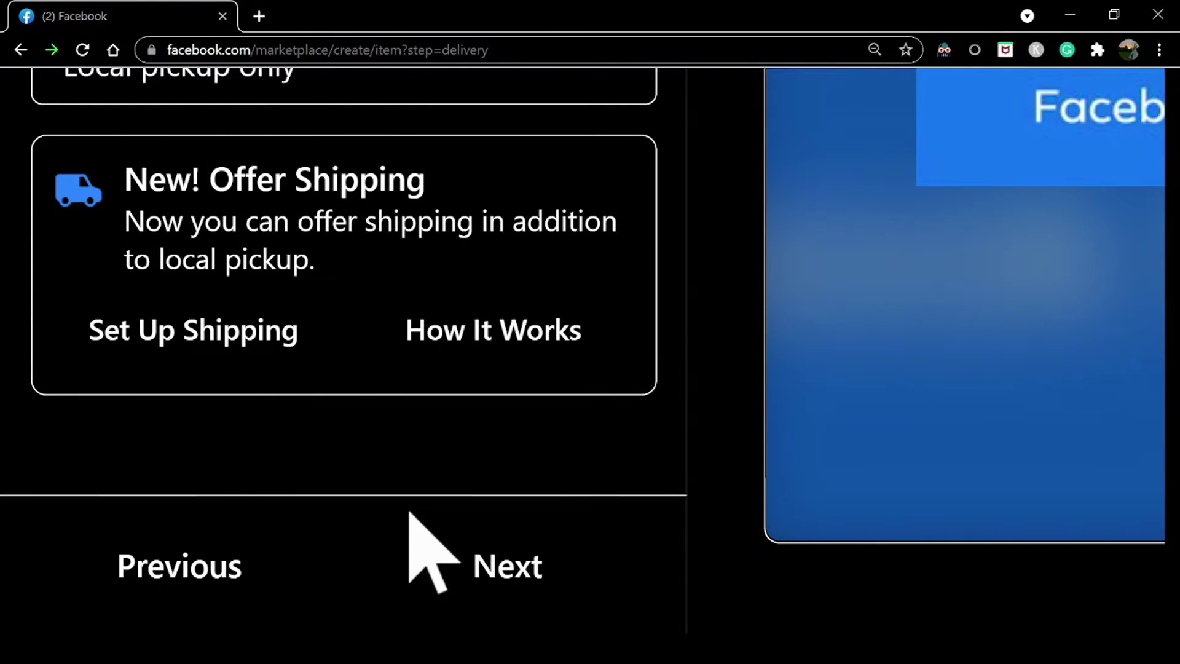
key(ctrl+minus)
key(ctrl+minus)
key(ctrl+minus)
key(ctrl+minus)
key(ctrl+minus)
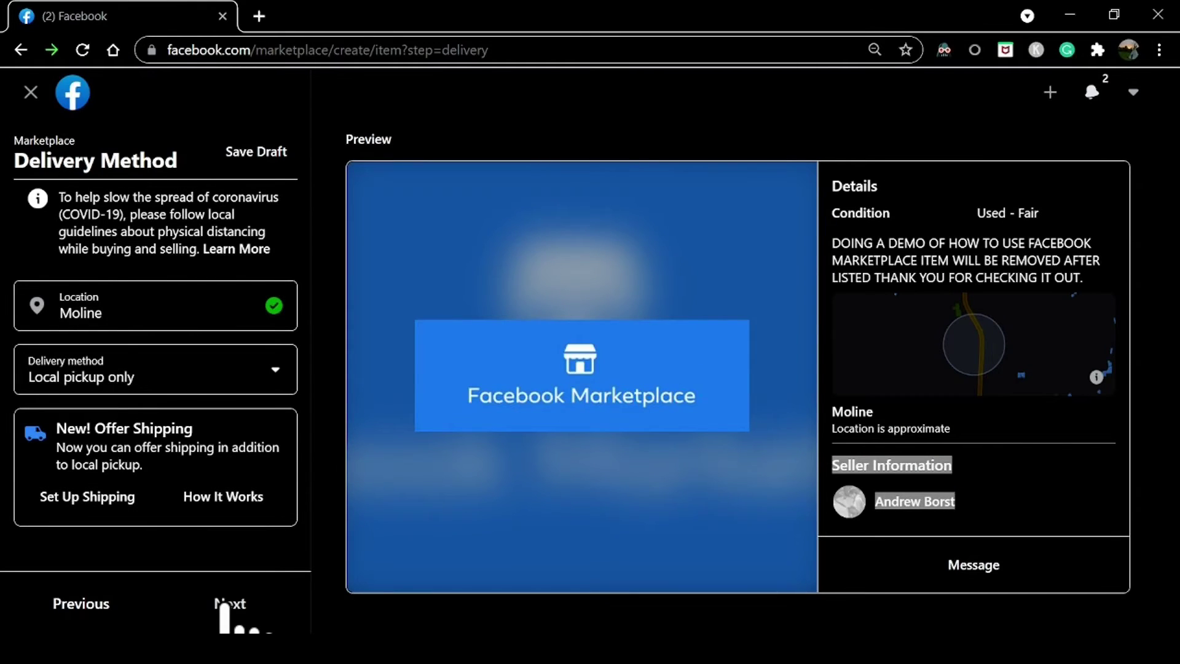
- Publish the listing to Marketplace only, without adding any groups, and dismiss the offer to boost it
click(224, 604)
scroll(342, 278, up, 5)
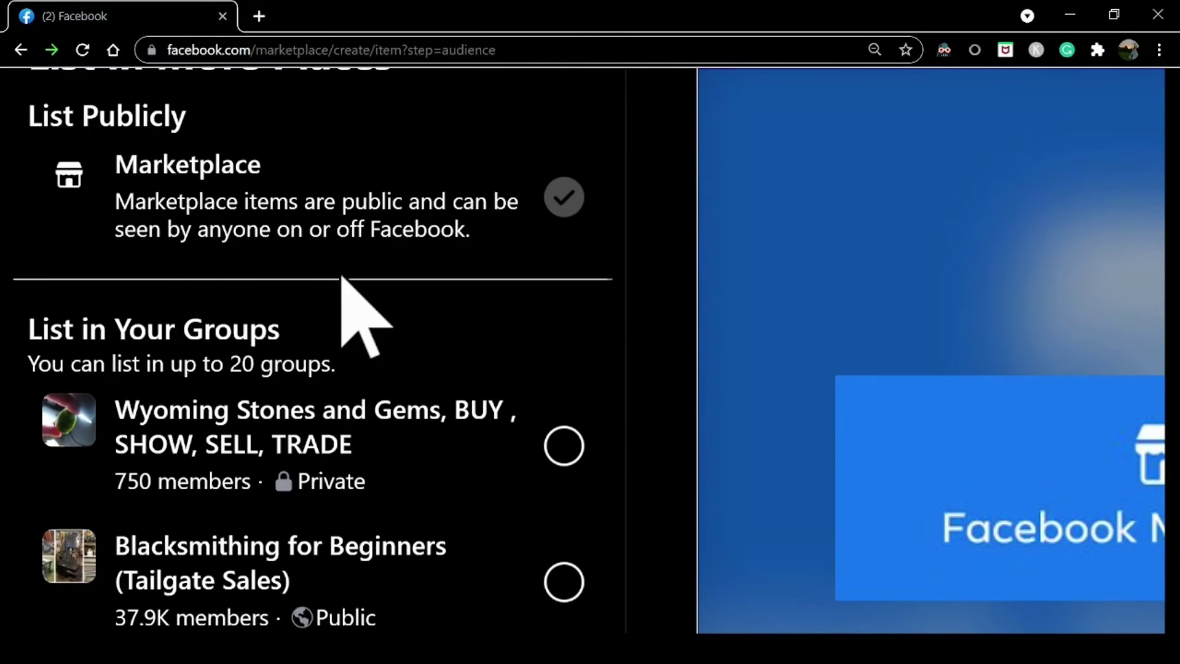
scroll(341, 278, down, 5)
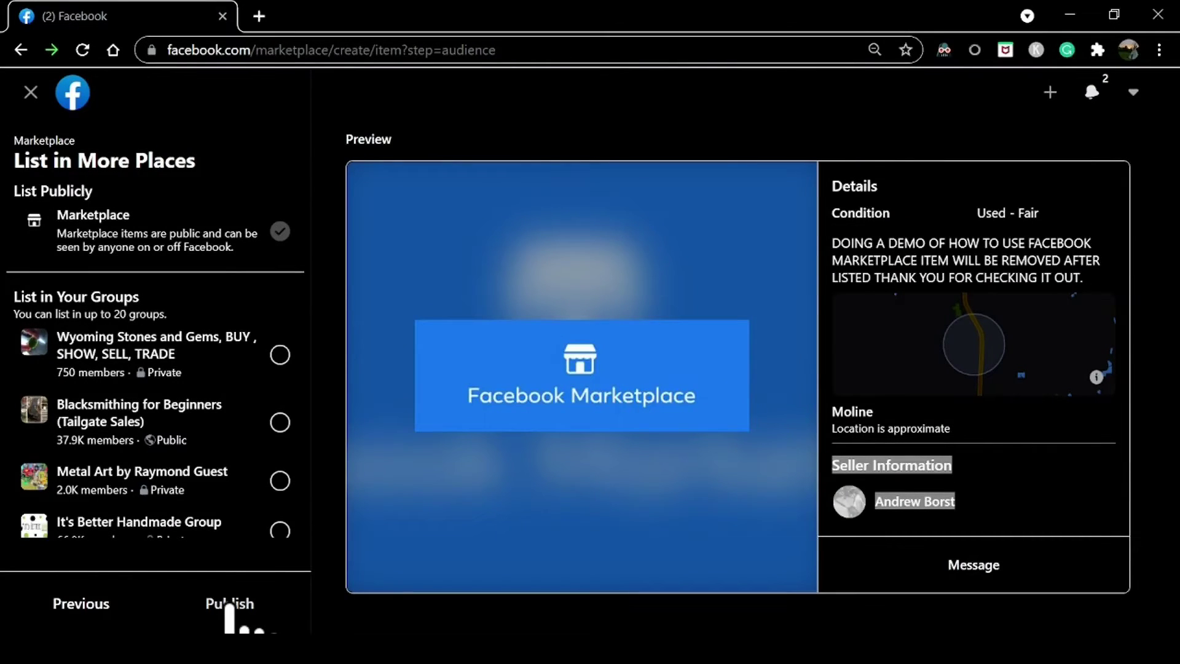
click(229, 606)
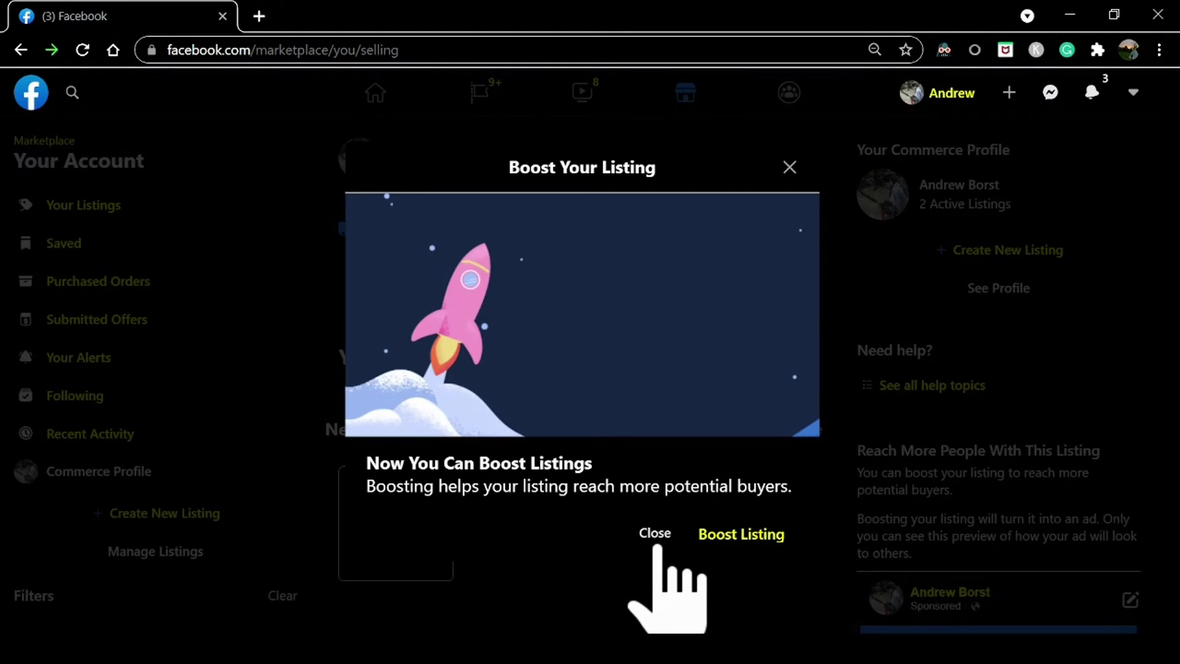
click(655, 539)
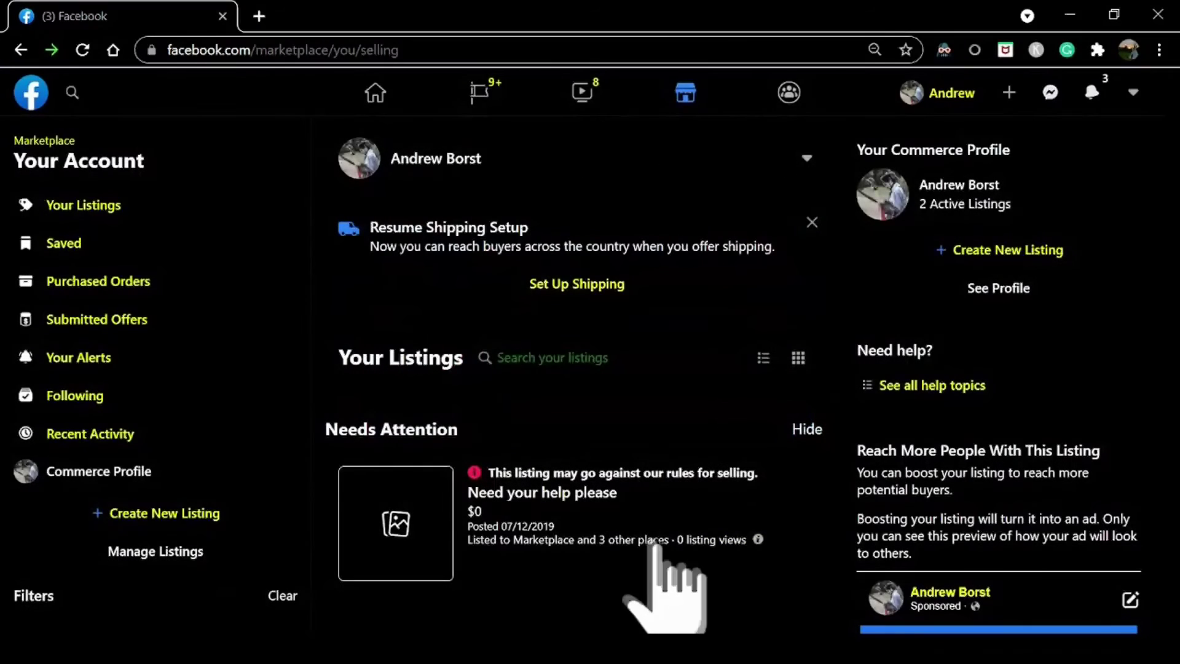
- Examine the published DEMO OF FB MARKETPLACE LISTINGS entry among all listings, including its sold, boost and share options
scroll(594, 417, down, 3)
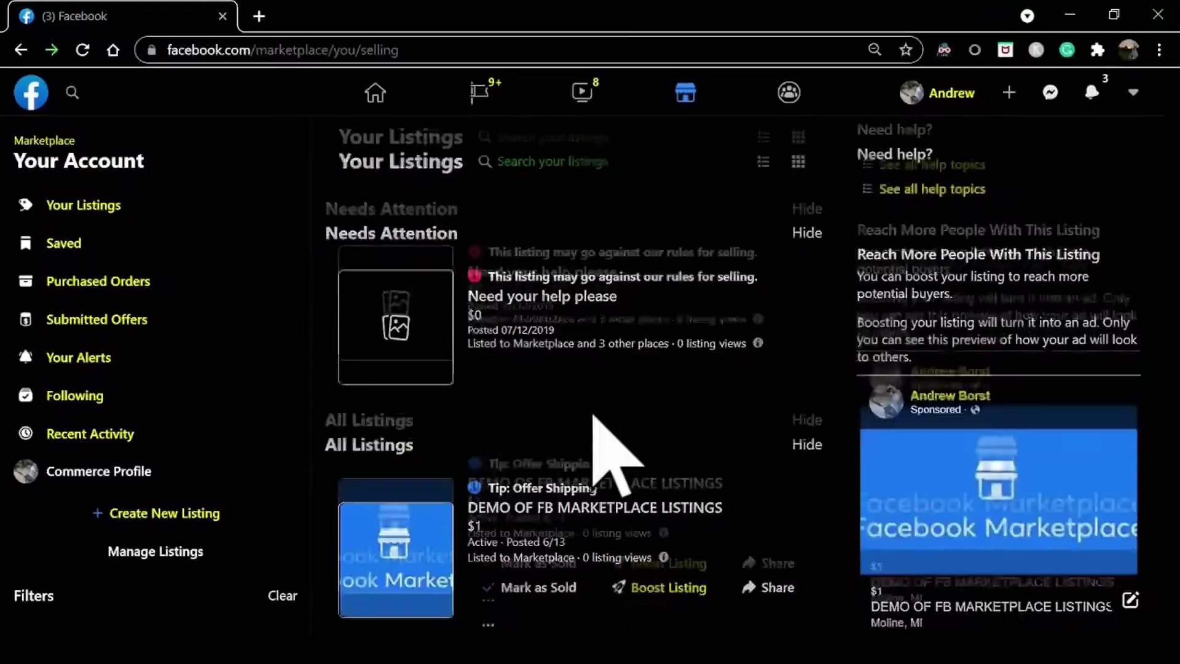
scroll(593, 416, down, 2)
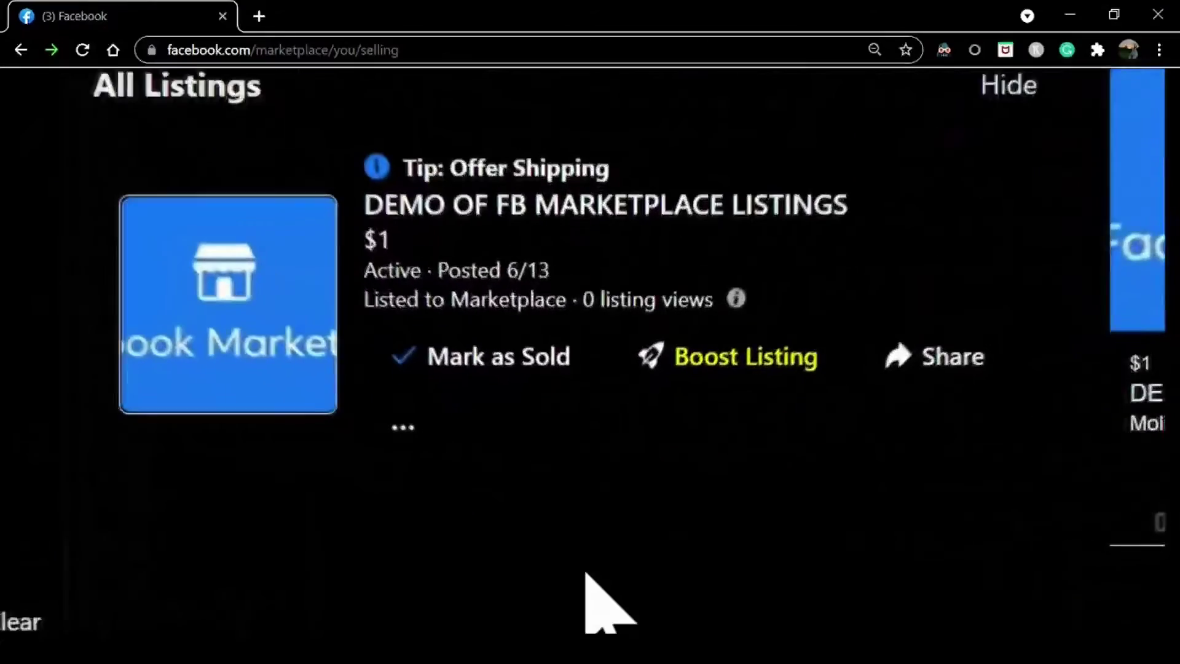
scroll(608, 602, up, 2)
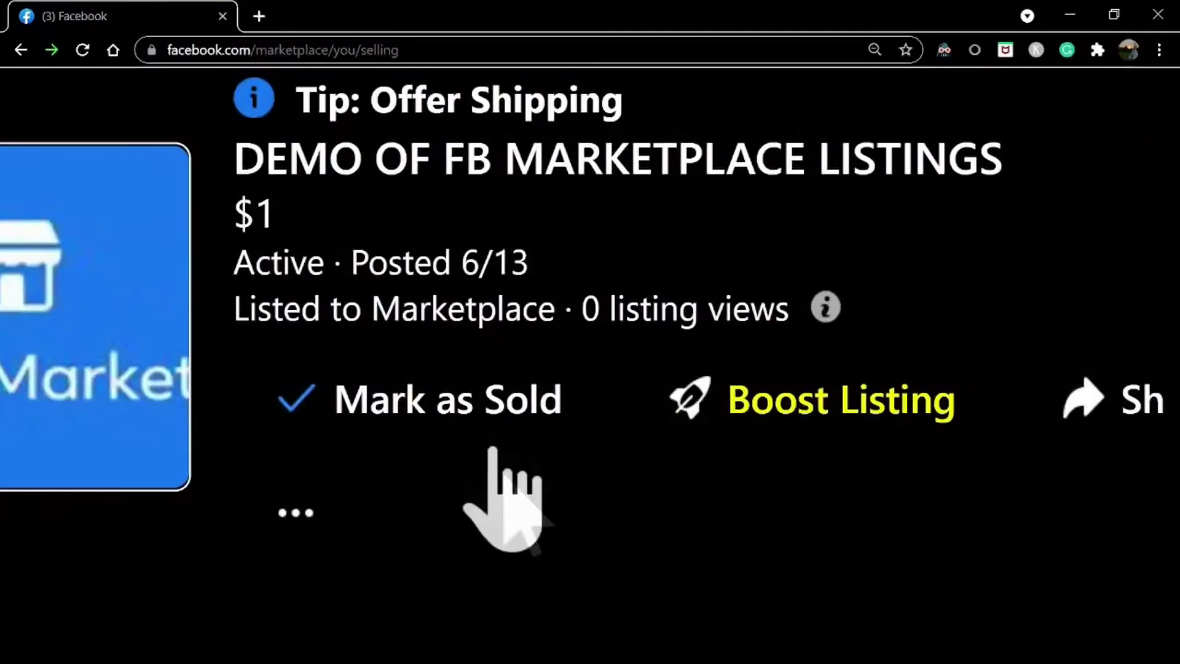
scroll(650, 518, right, 3)
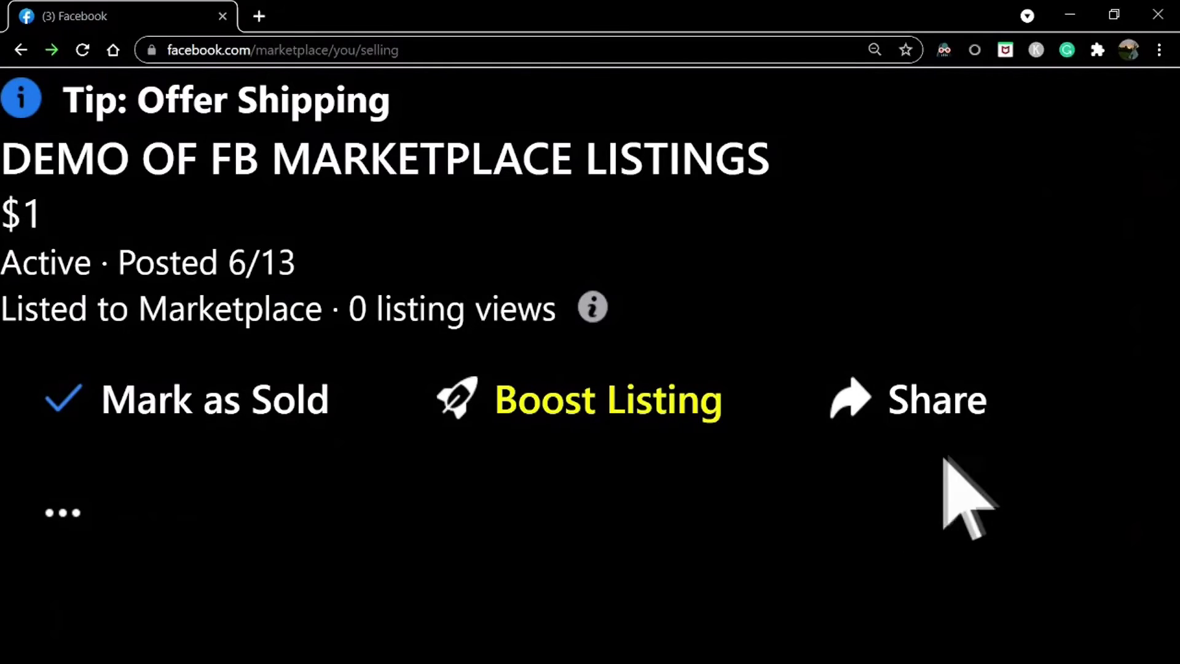
scroll(653, 527, left, 1)
scroll(653, 527, up, 1)
scroll(677, 562, down, 4)
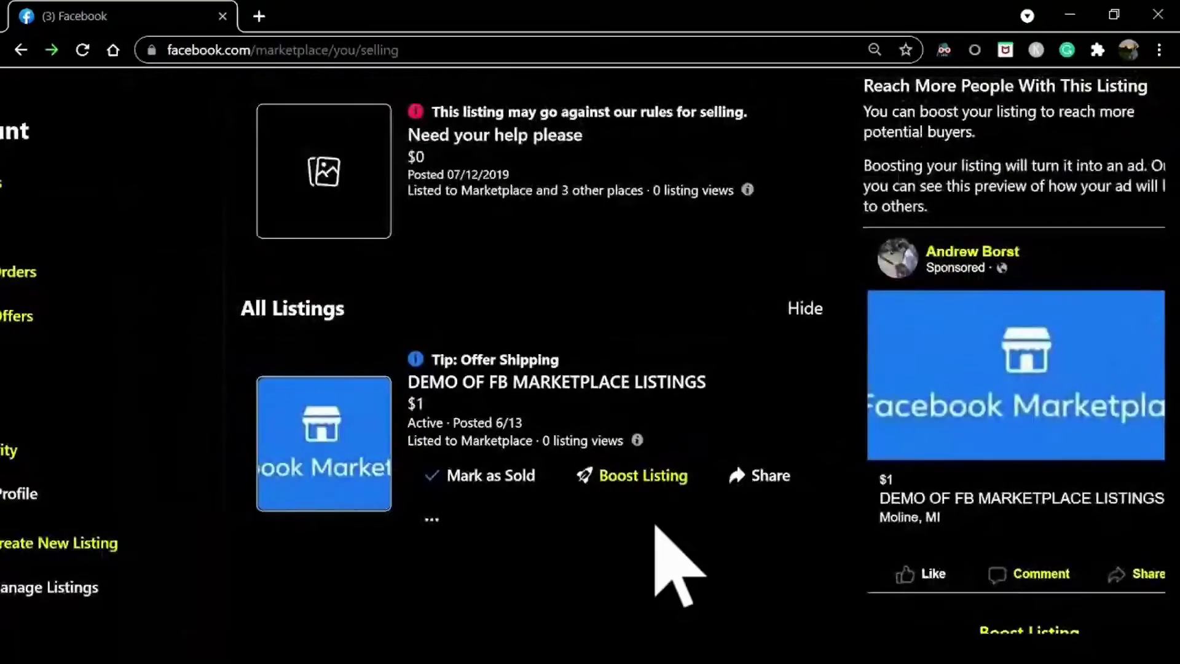
scroll(526, 566, down, 1)
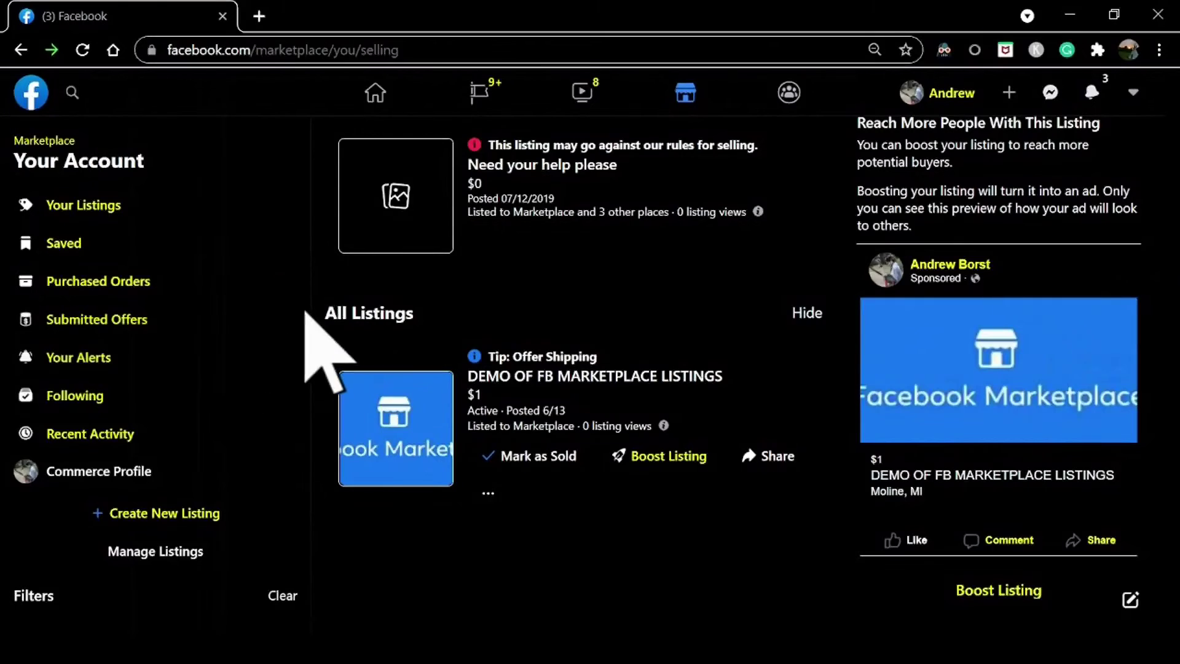
- Review the Marketplace account sections and the shipping setup offer above the listings
scroll(316, 304, up, 1)
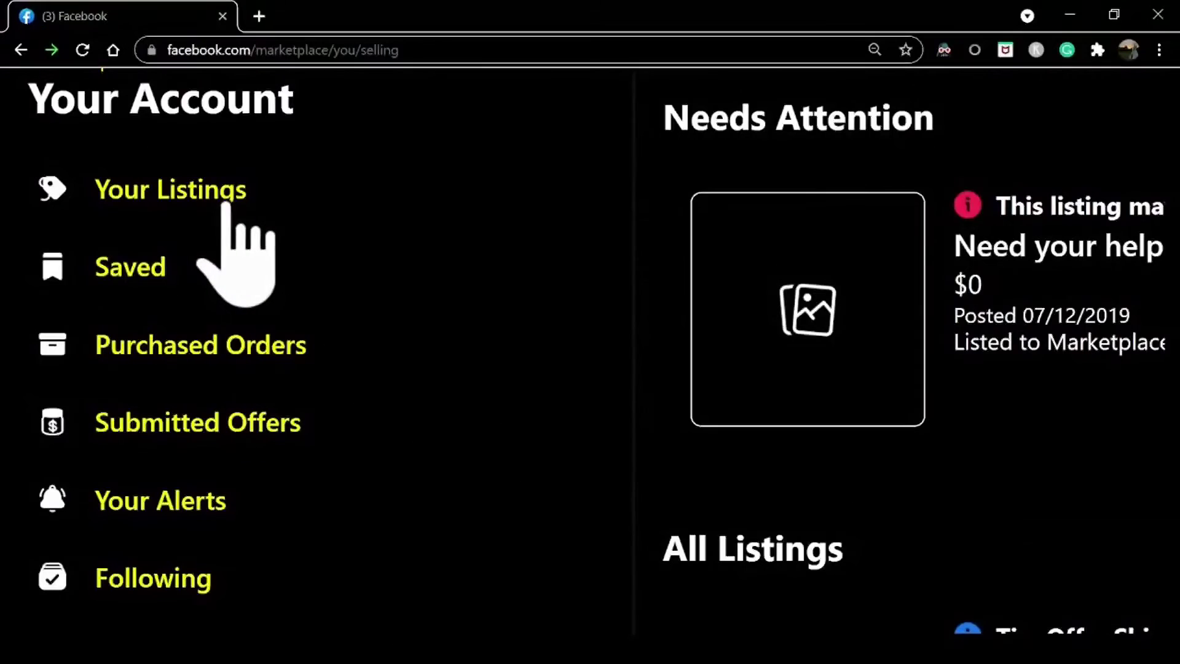
scroll(227, 205, up, 4)
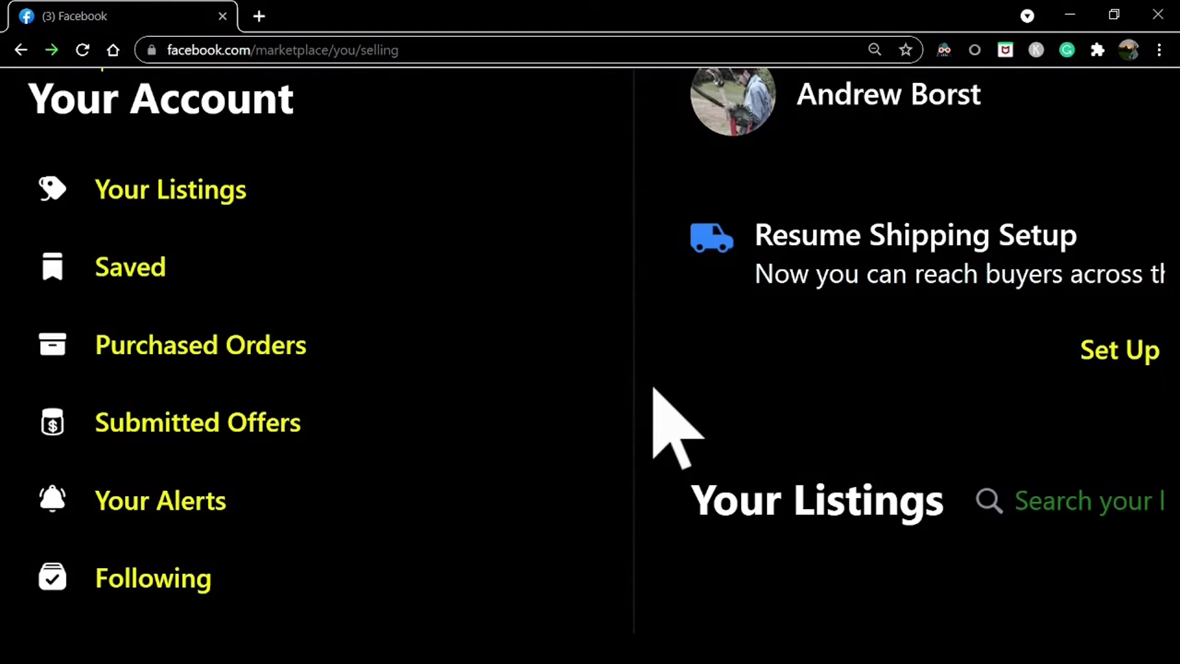
scroll(653, 388, right, 8)
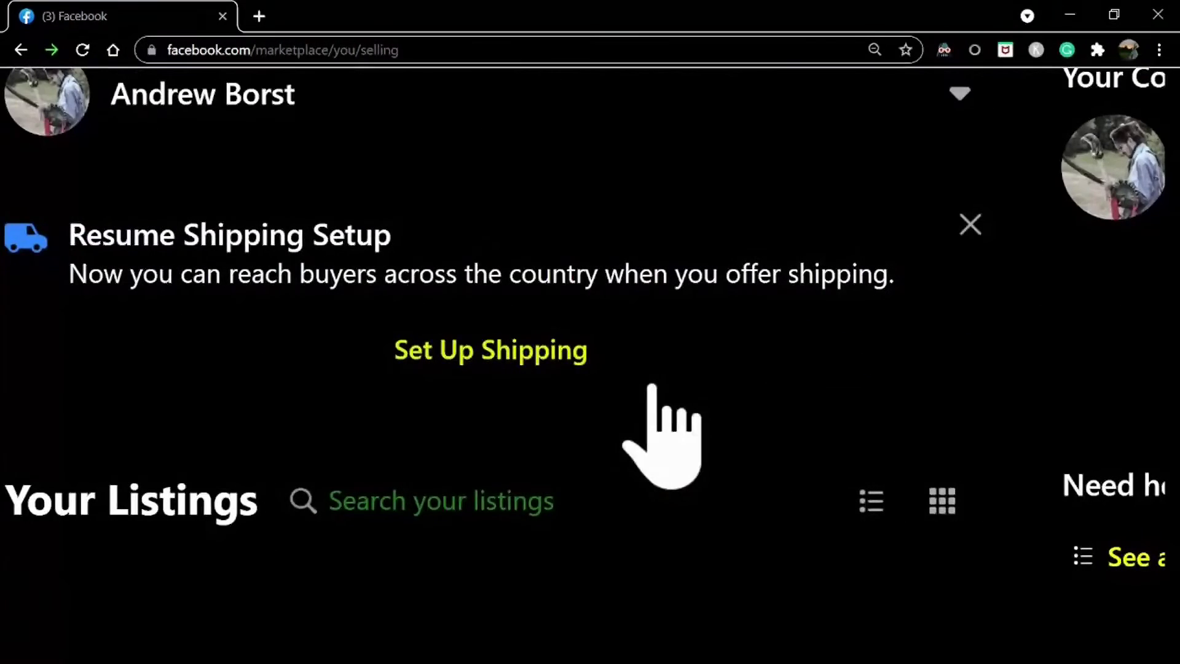
key(ctrl+minus)
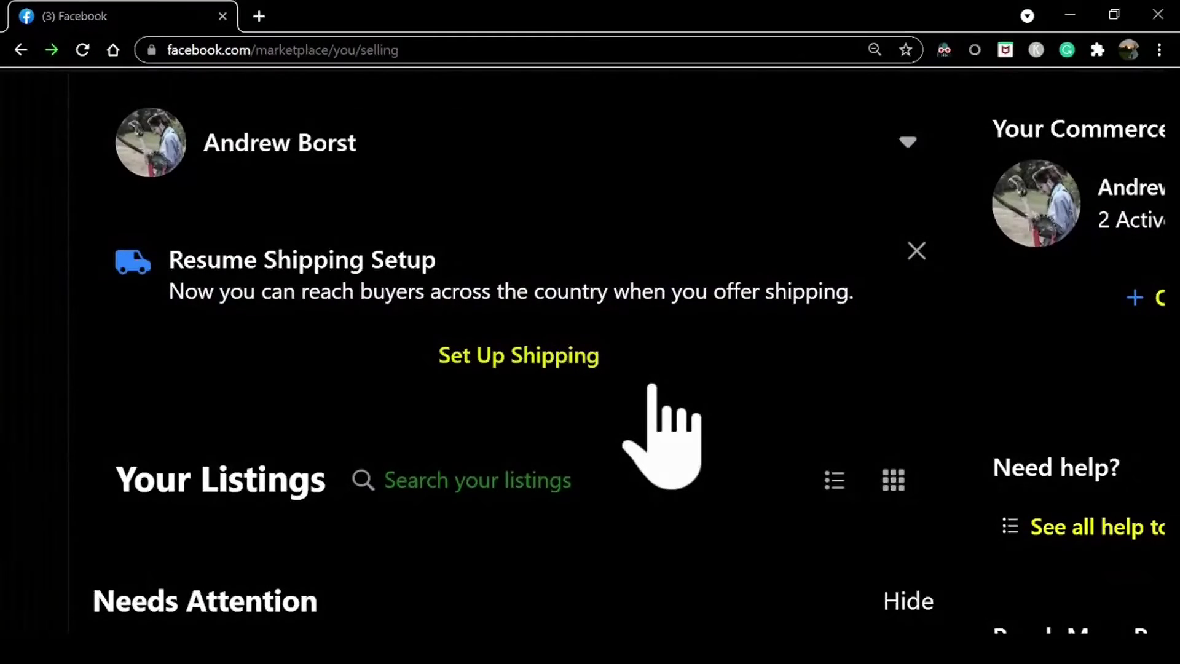
key(ctrl+minus)
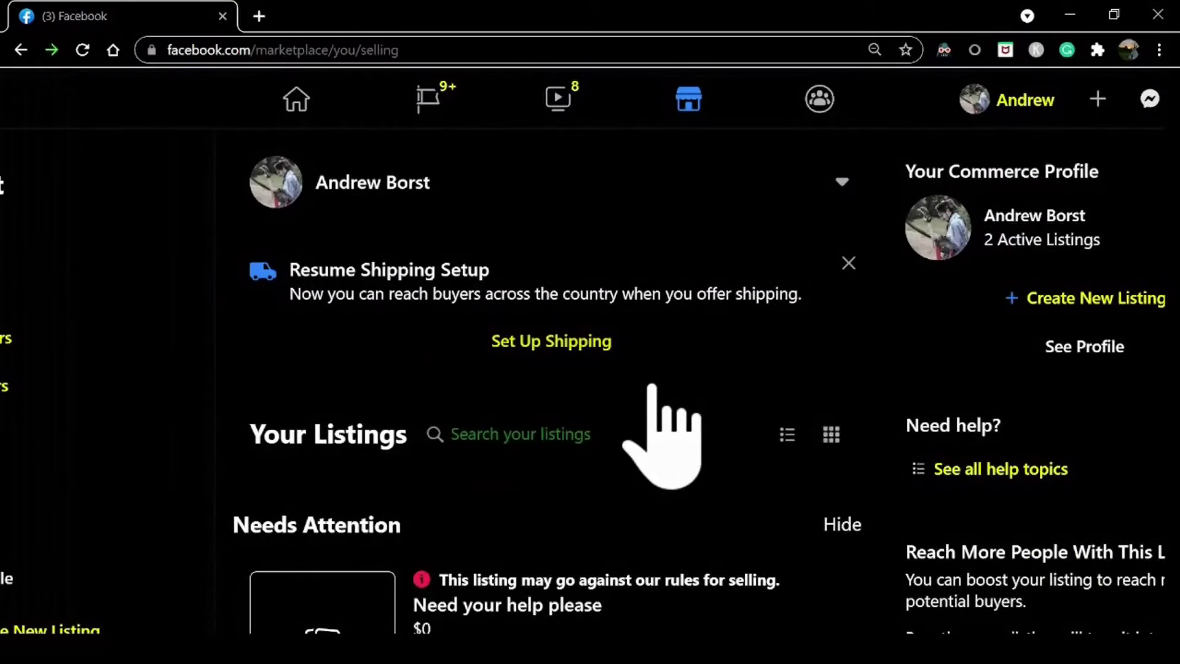
- Show the additional actions for the DEMO OF FB MARKETPLACE LISTINGS entry and review the renew, pending, view, edit and delete choices
scroll(652, 388, down, 5)
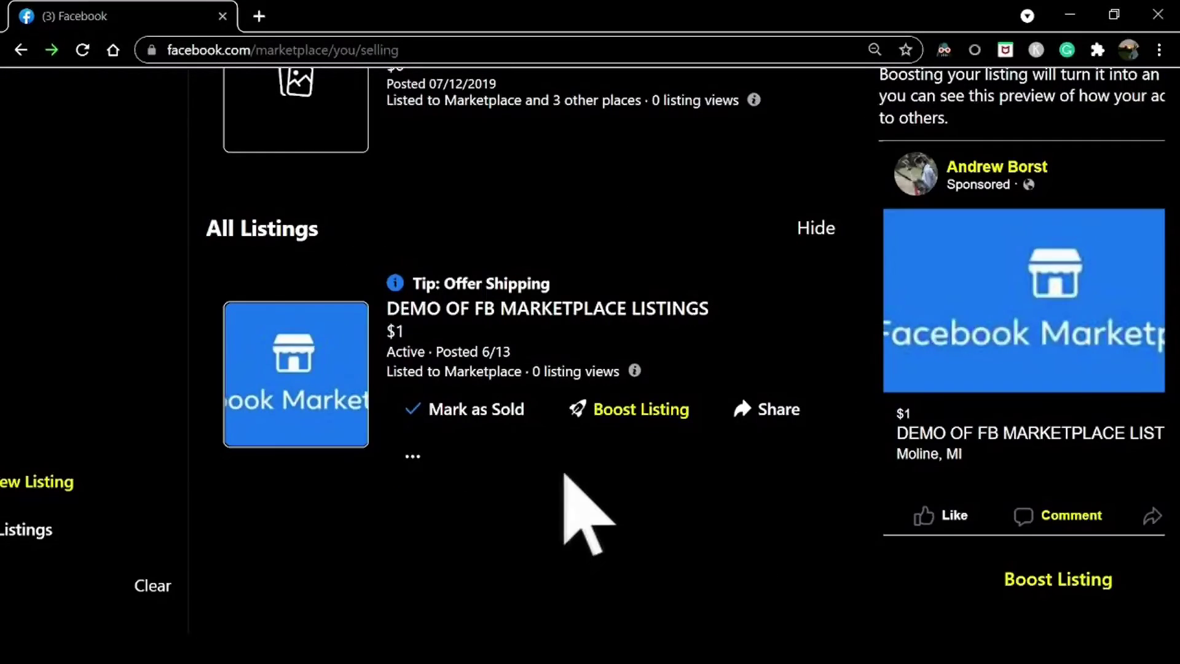
scroll(557, 474, up, 5)
scroll(556, 473, up, 1)
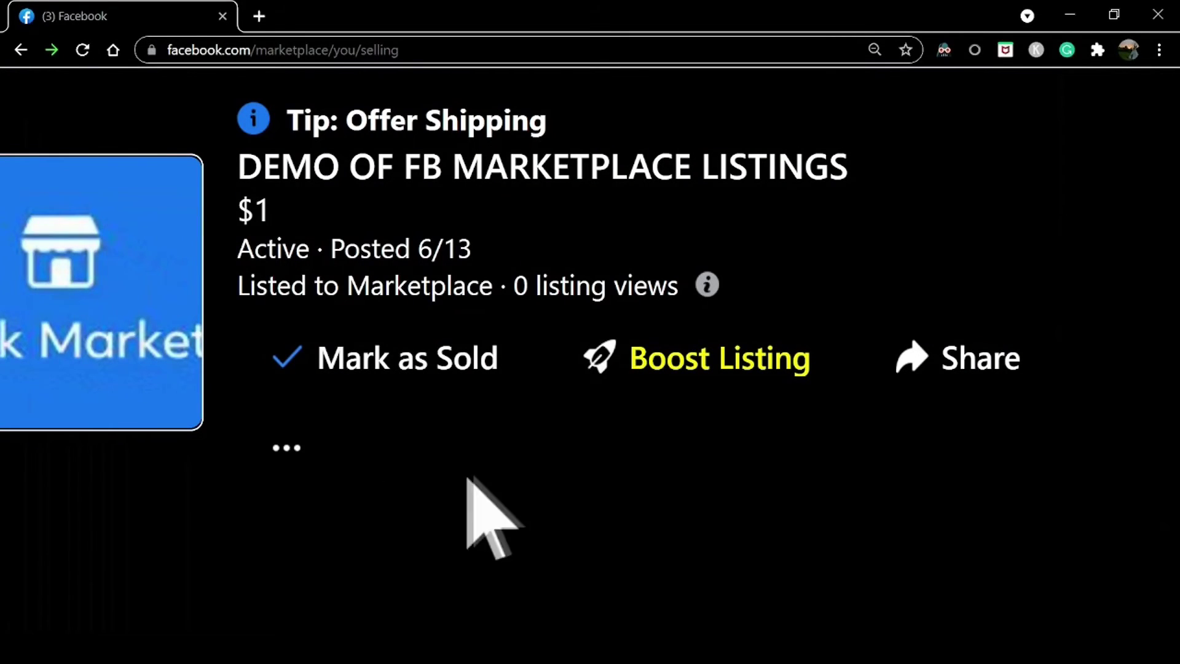
click(288, 449)
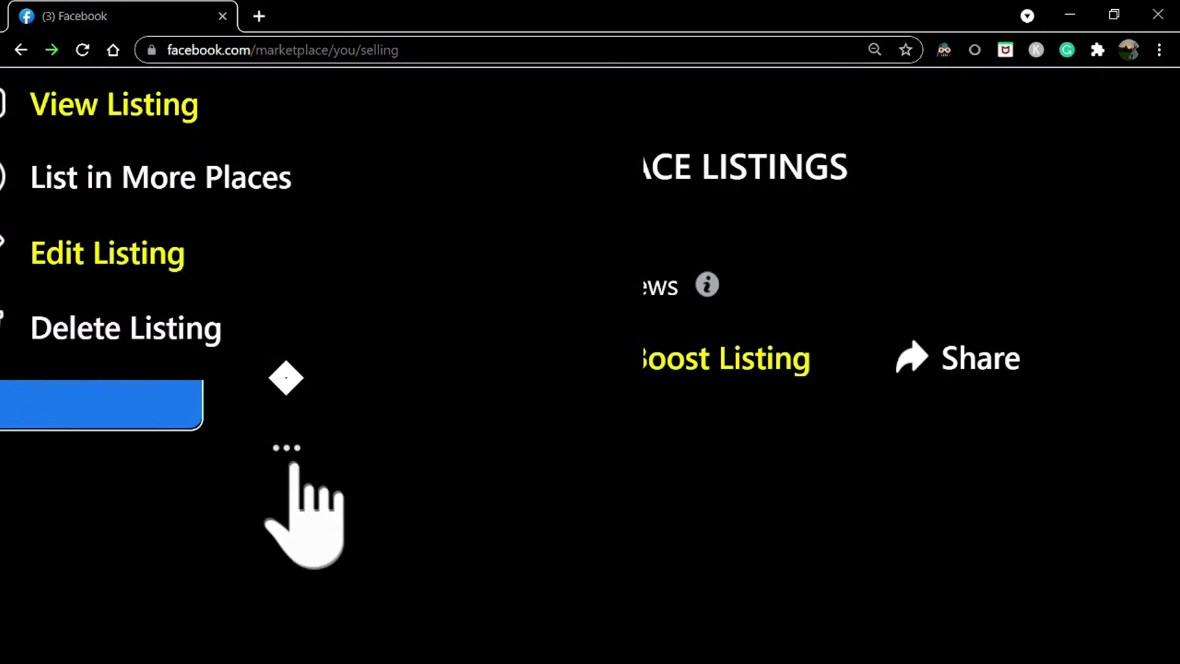
scroll(286, 455, up, 1)
scroll(299, 474, up, 1)
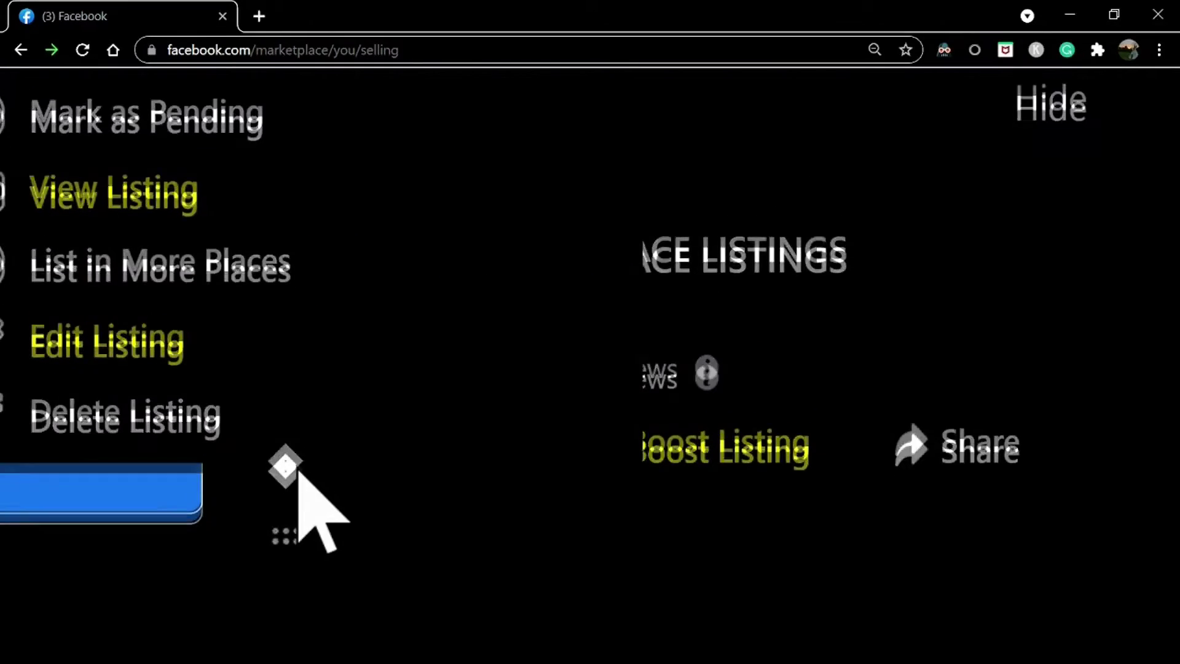
scroll(297, 470, up, 1)
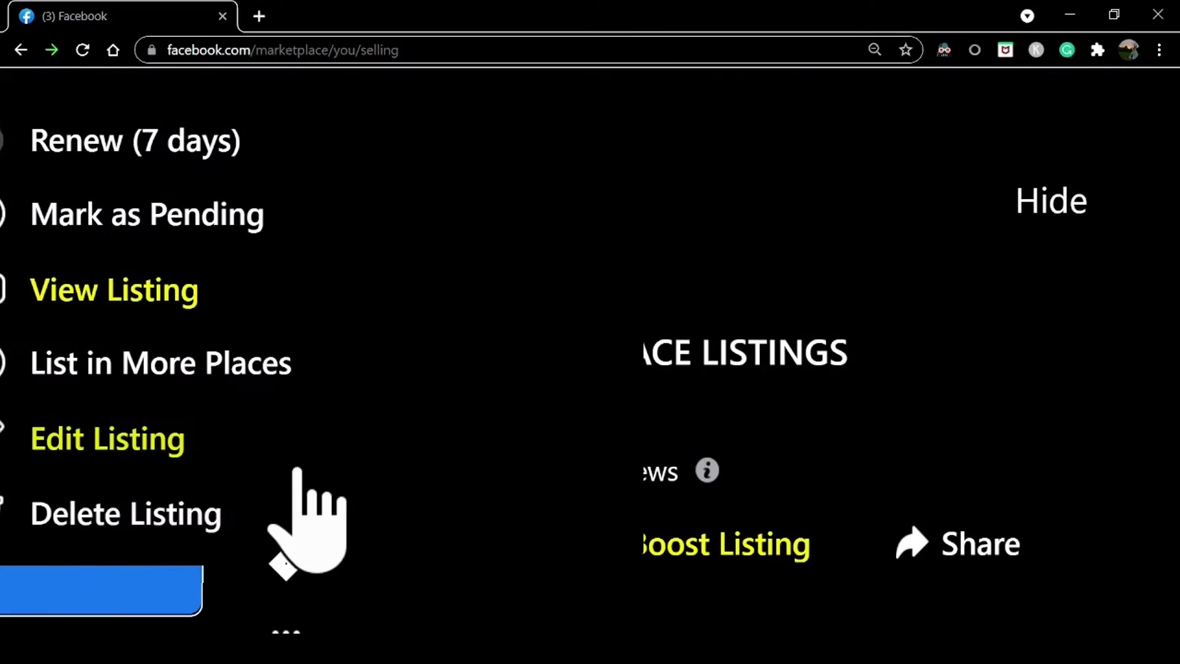
scroll(307, 522, left, 2)
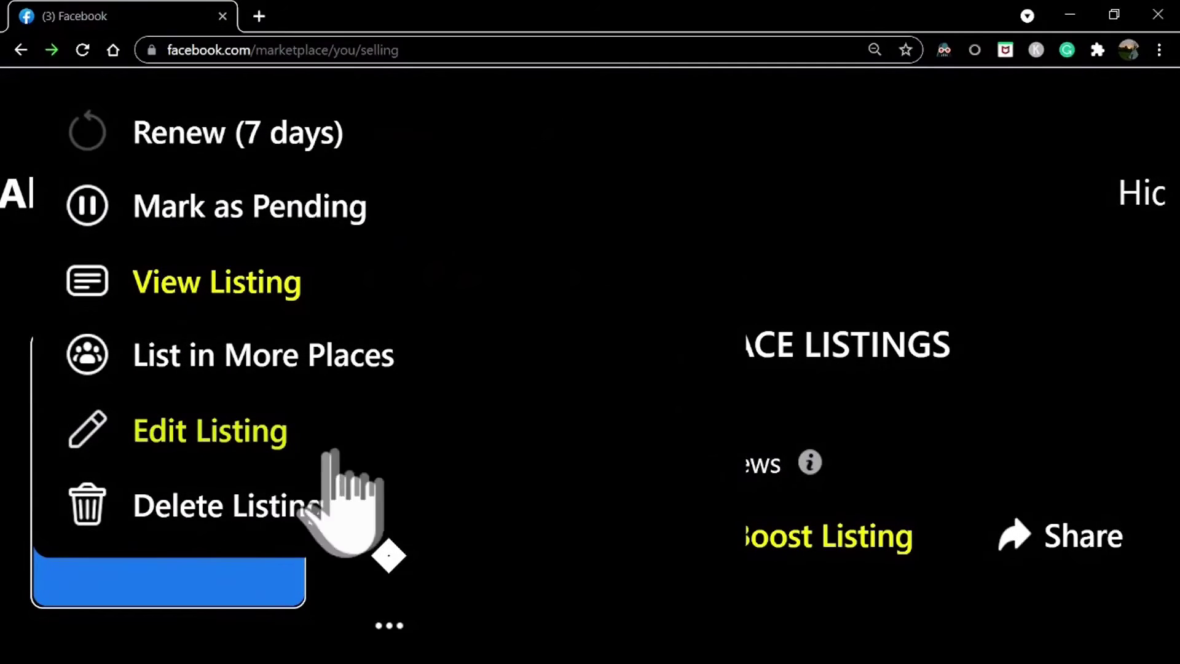
scroll(392, 425, left, 1)
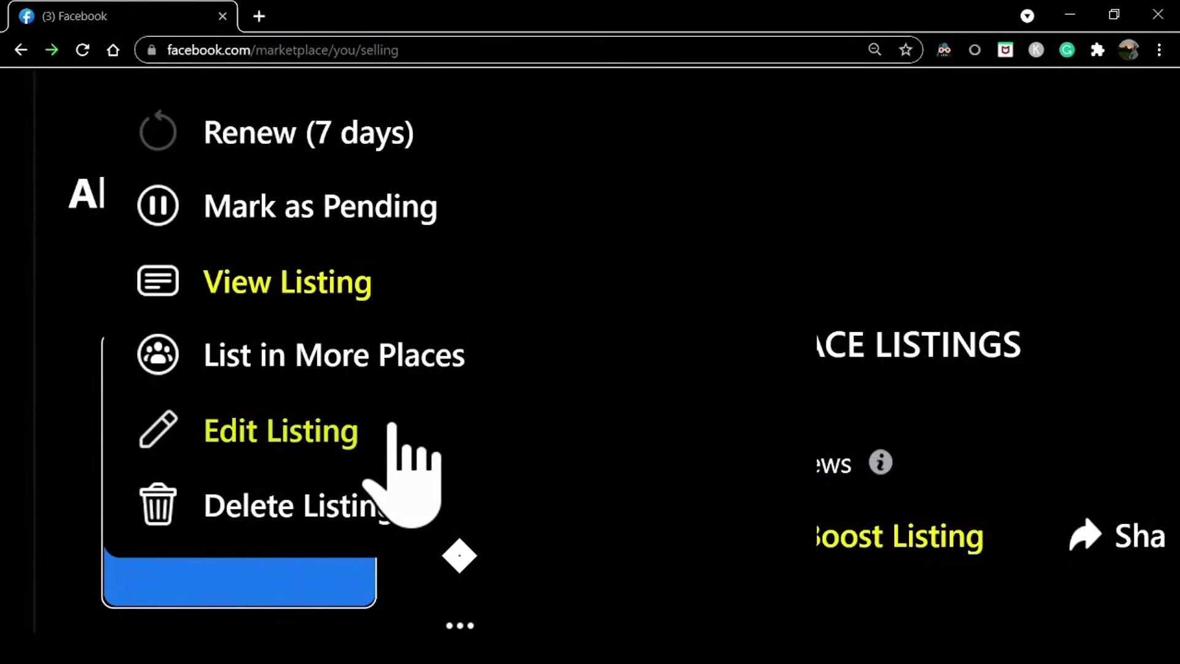
scroll(402, 473, up, 1)
scroll(402, 473, down, 1)
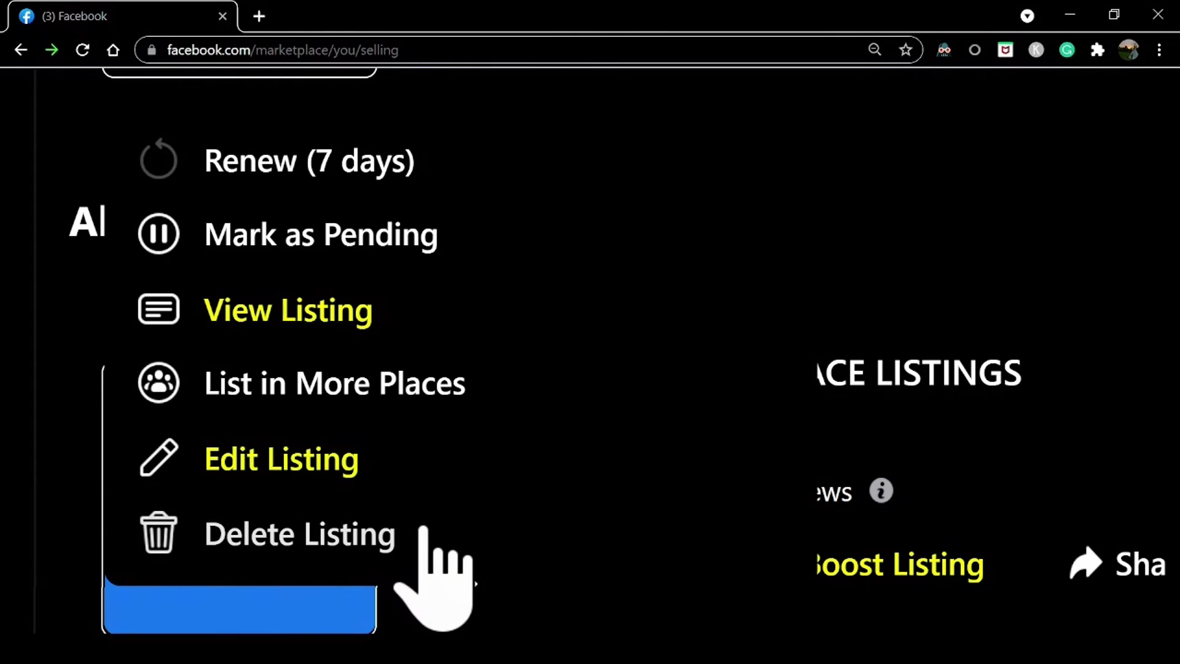
scroll(430, 535, right, 2)
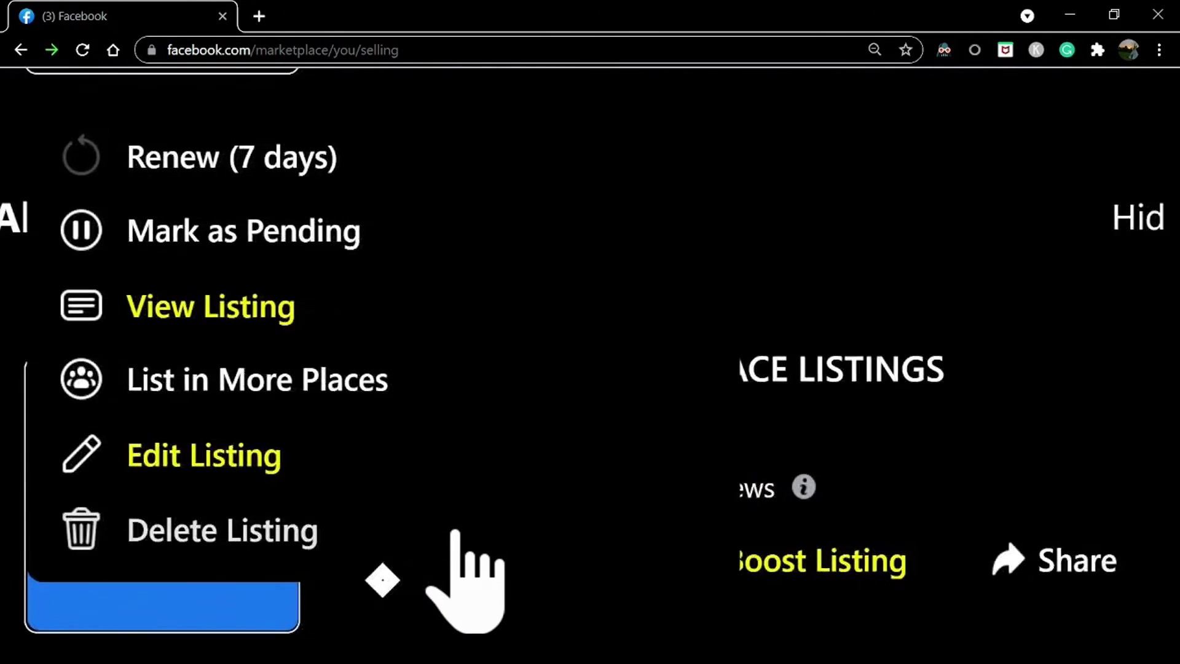
- Delete the DEMO OF FB MARKETPLACE LISTINGS entry and complete the question about whether the item was sold
click(267, 541)
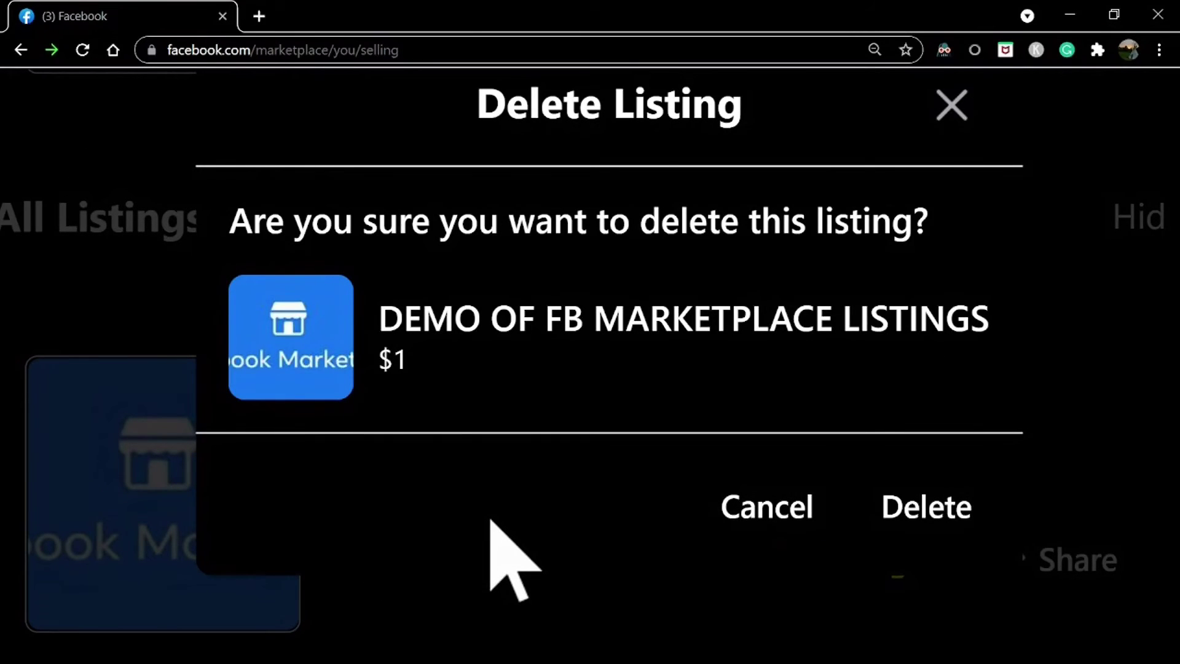
scroll(492, 521, down, 3)
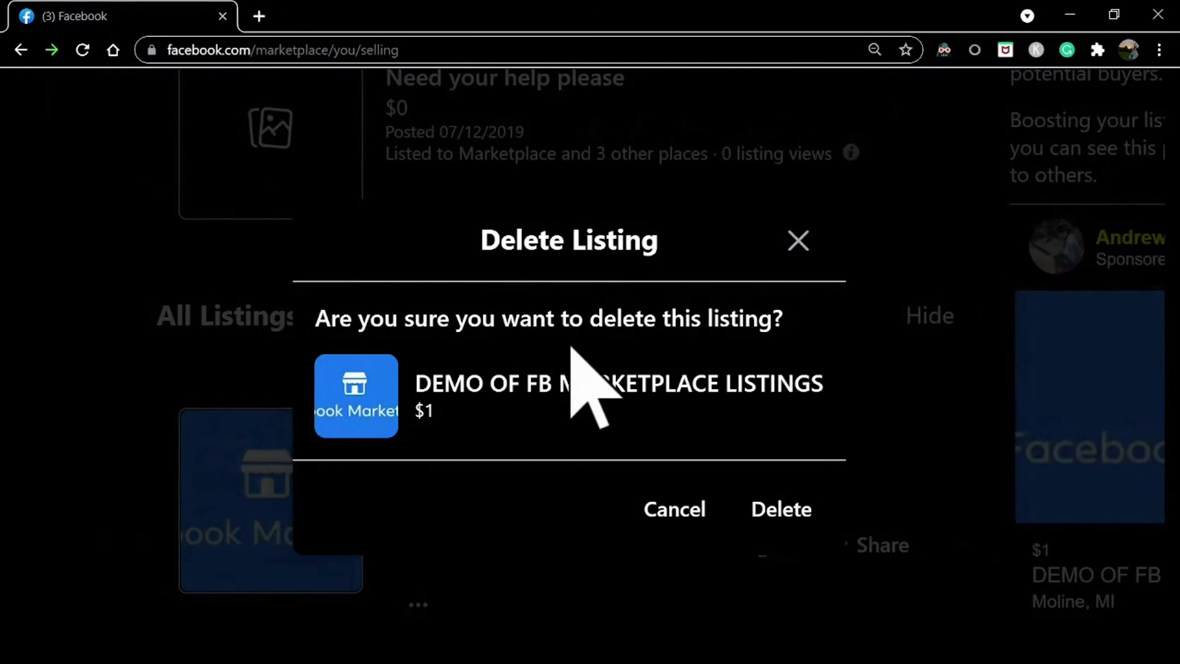
click(780, 516)
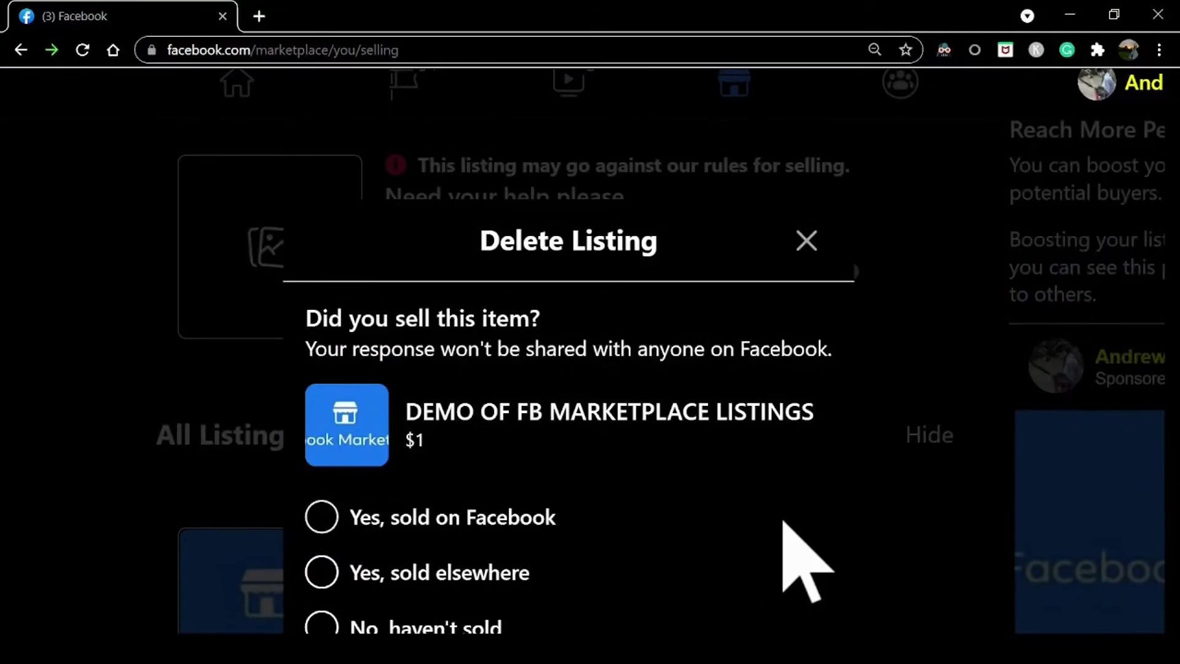
scroll(639, 521, down, 3)
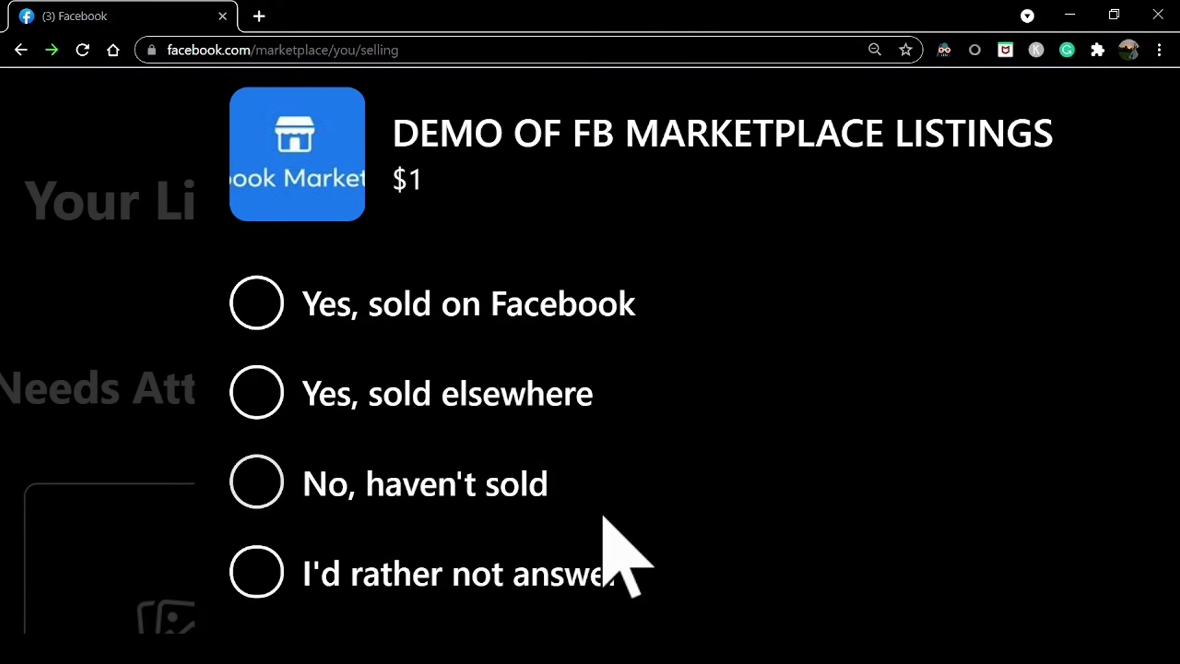
scroll(602, 516, down, 2)
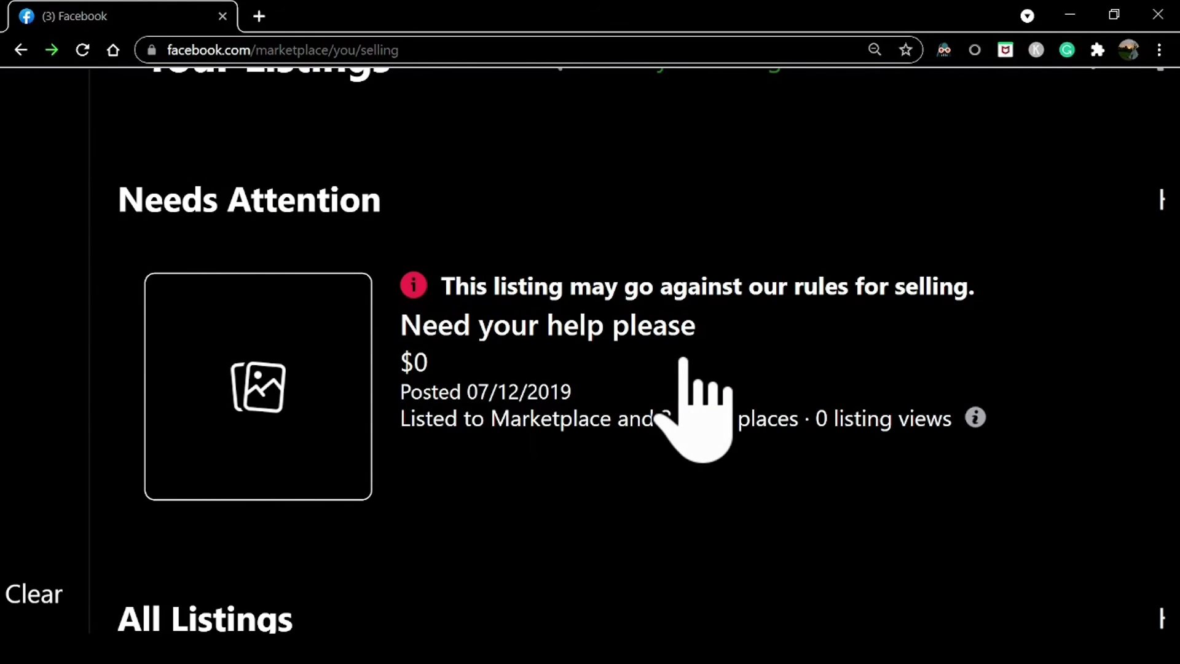
key(ctrl+minus)
key(ctrl+minus)
key(ctrl+minus)
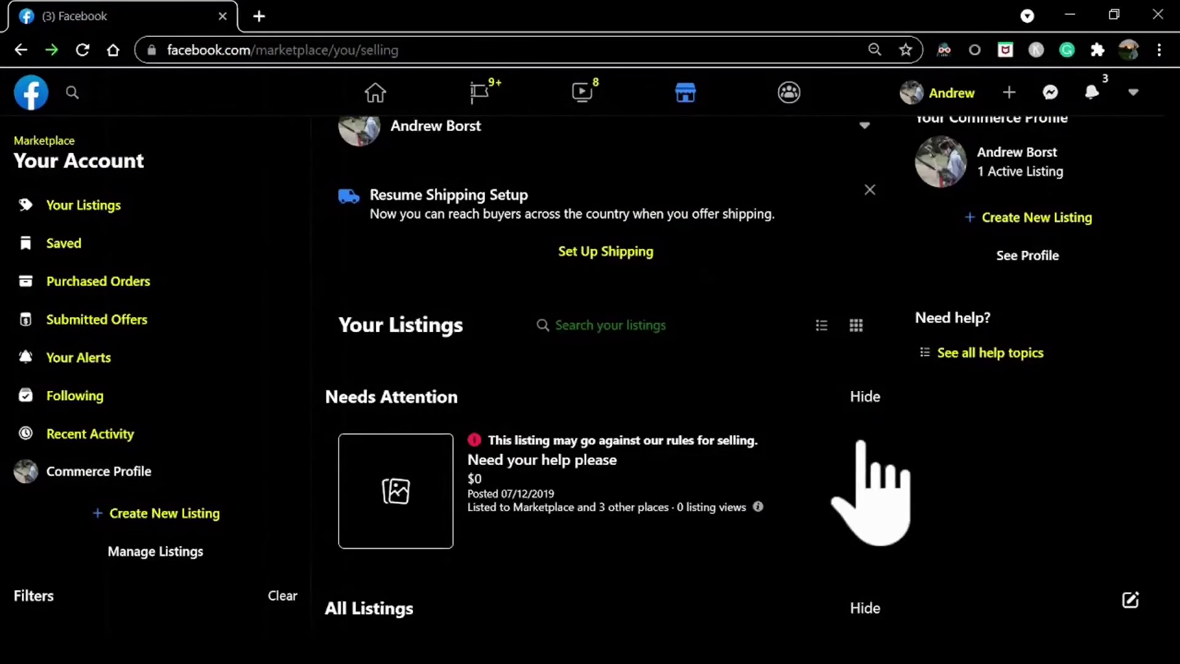